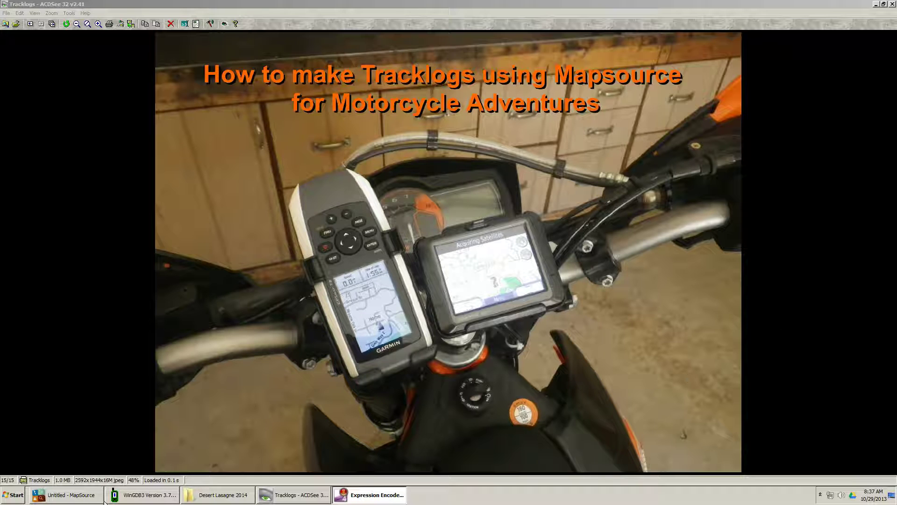
- Switch to the untitled MapSource window, and turn the Find toolbar off and back on
{"action": "left_click", "coordinate": [90, 498]}
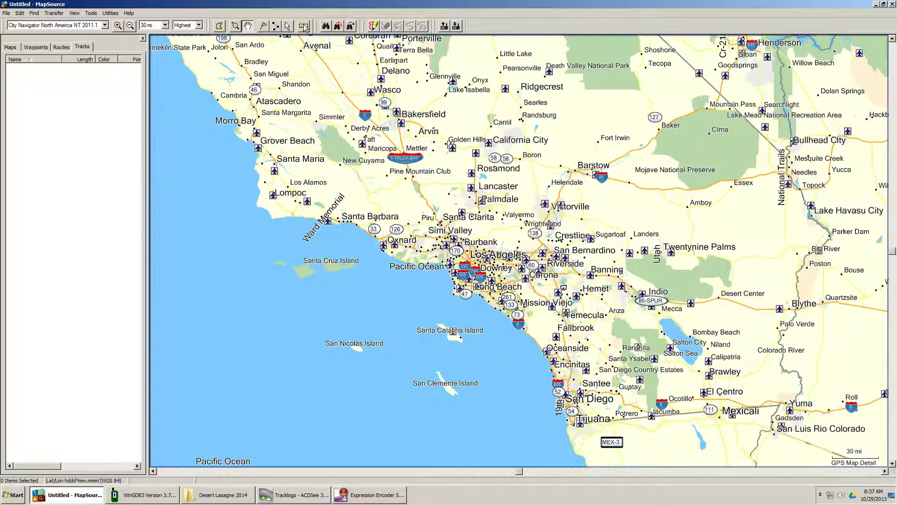
{"action": "right_click", "coordinate": [486, 27]}
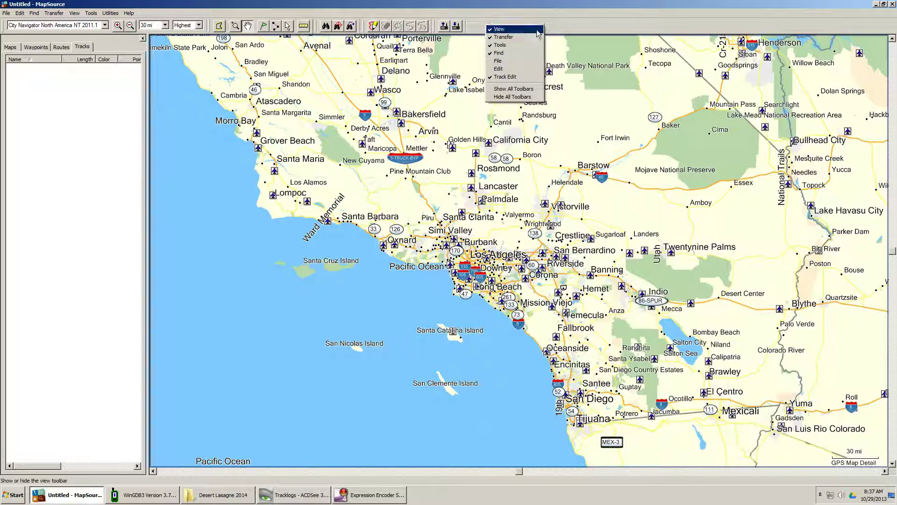
{"action": "right_click", "coordinate": [554, 26]}
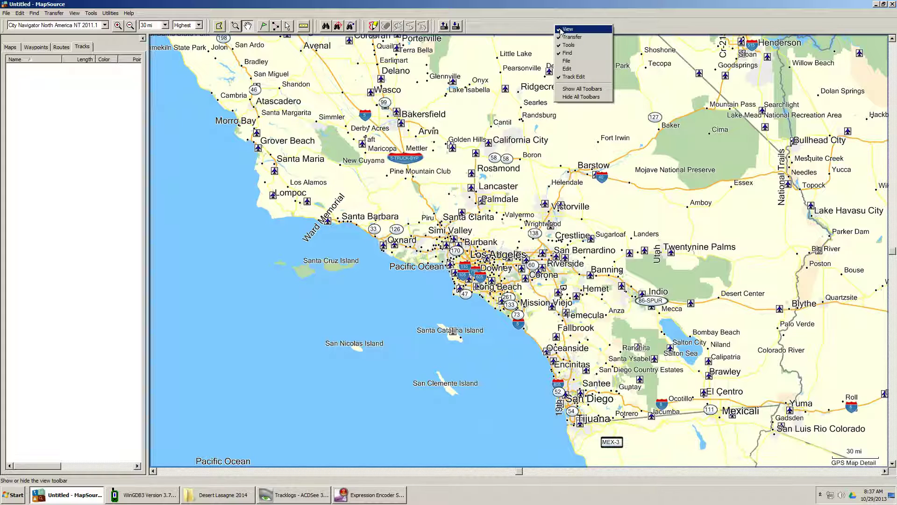
{"action": "left_click", "coordinate": [570, 54]}
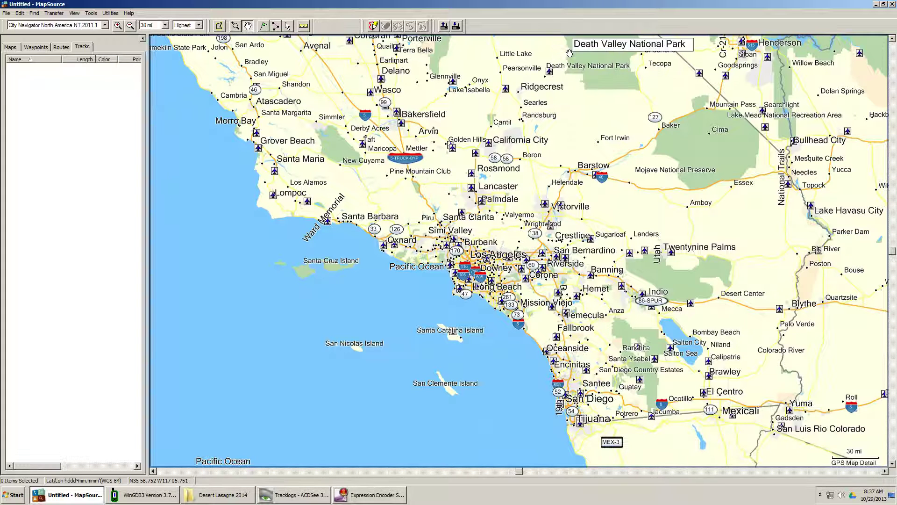
{"action": "right_click", "coordinate": [482, 29]}
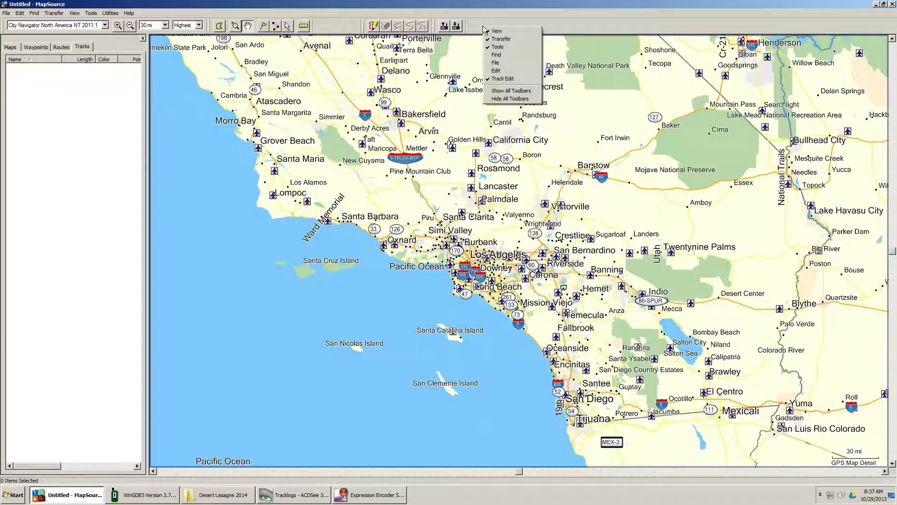
{"action": "left_click", "coordinate": [498, 55]}
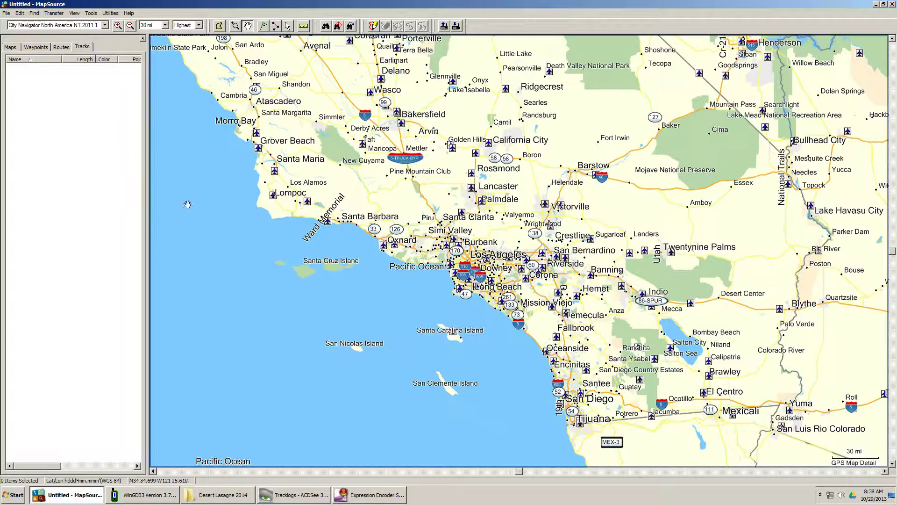
{"action": "right_click", "coordinate": [495, 30]}
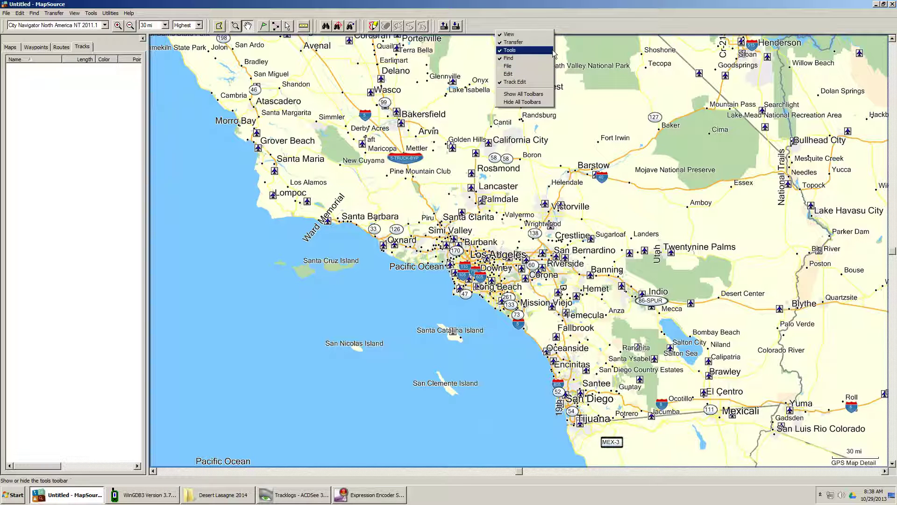
{"action": "left_click", "coordinate": [604, 24]}
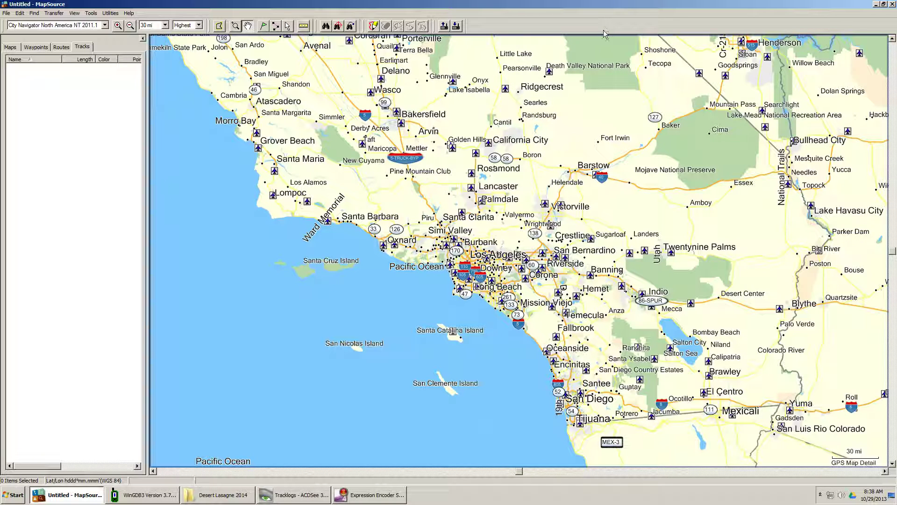
- Examine the Southern California map and close in on the Ridgecrest area down to the 1.5 mi scale
{"action": "left_click", "coordinate": [248, 26]}
{"action": "left_click_drag", "start_coordinate": [643, 210], "coordinate": [640, 211]}
{"action": "left_click_drag", "start_coordinate": [532, 216], "coordinate": [395, 215]}
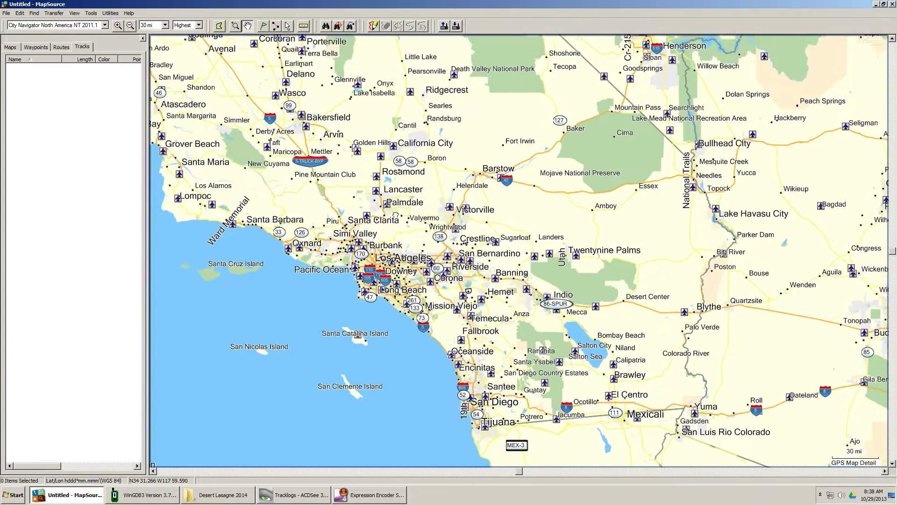
{"action": "left_click", "coordinate": [235, 26]}
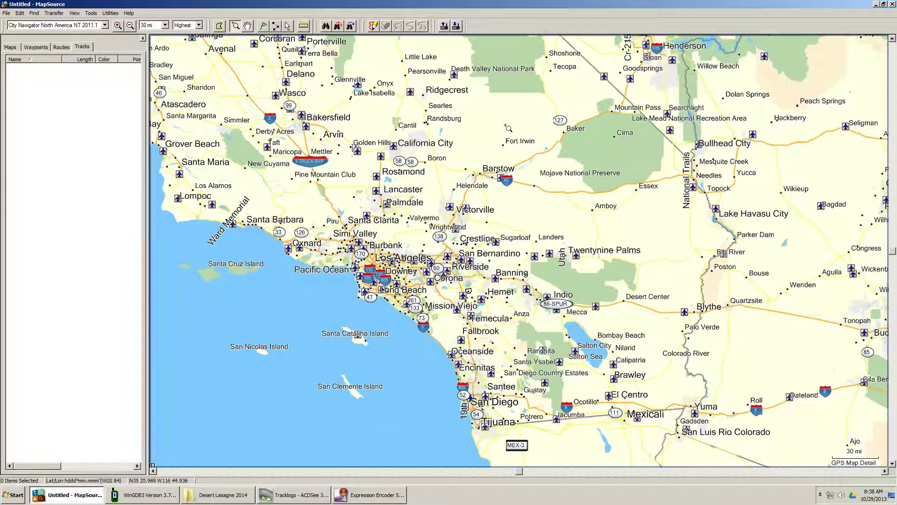
{"action": "left_click_drag", "start_coordinate": [394, 142], "coordinate": [487, 80]}
{"action": "left_click_drag", "start_coordinate": [355, 239], "coordinate": [545, 168]}
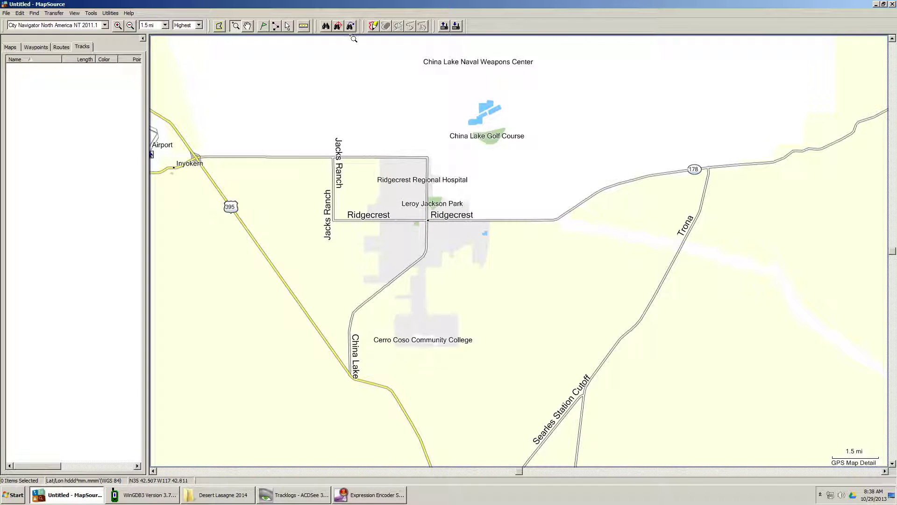
{"action": "left_click", "coordinate": [247, 25]}
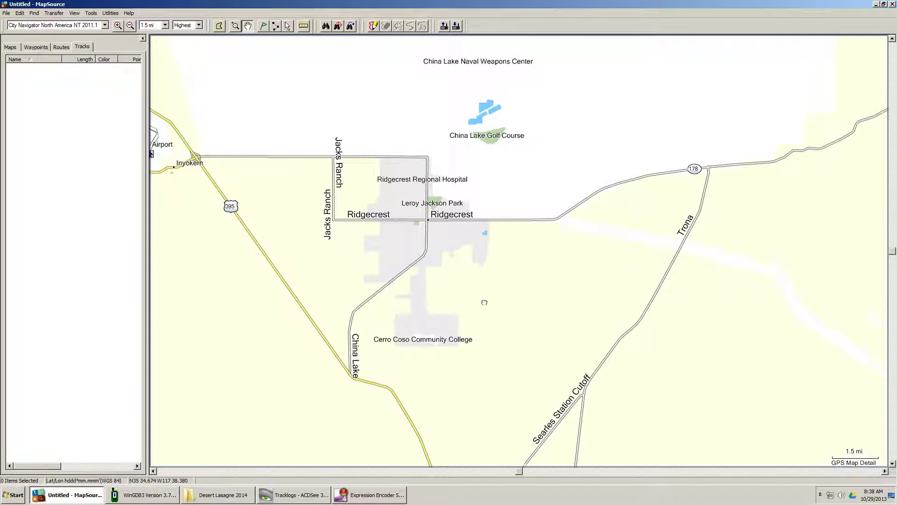
{"action": "left_click_drag", "start_coordinate": [480, 316], "coordinate": [500, 272]}
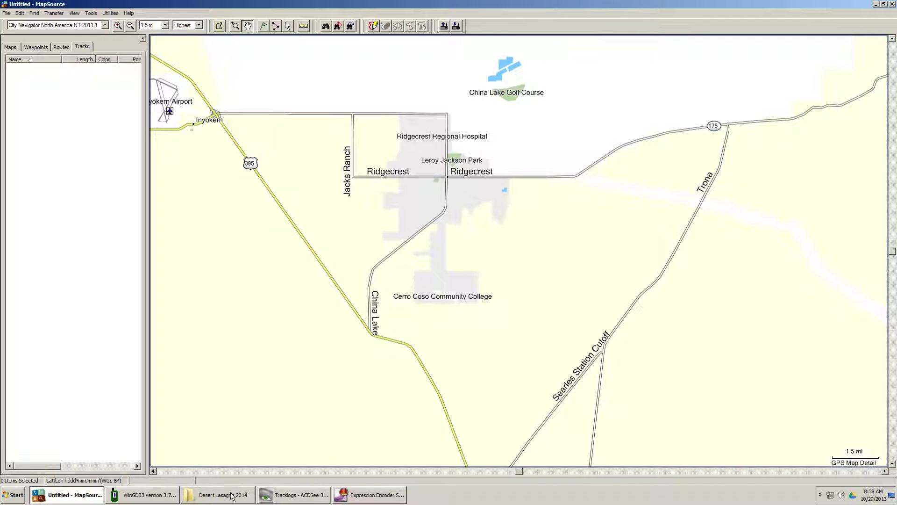
- Open Desert Lasagne_Map1_X1 from the Desert Lasagne 2014 folder and postpone the map update notice
{"action": "mouse_move", "coordinate": [230, 501]}
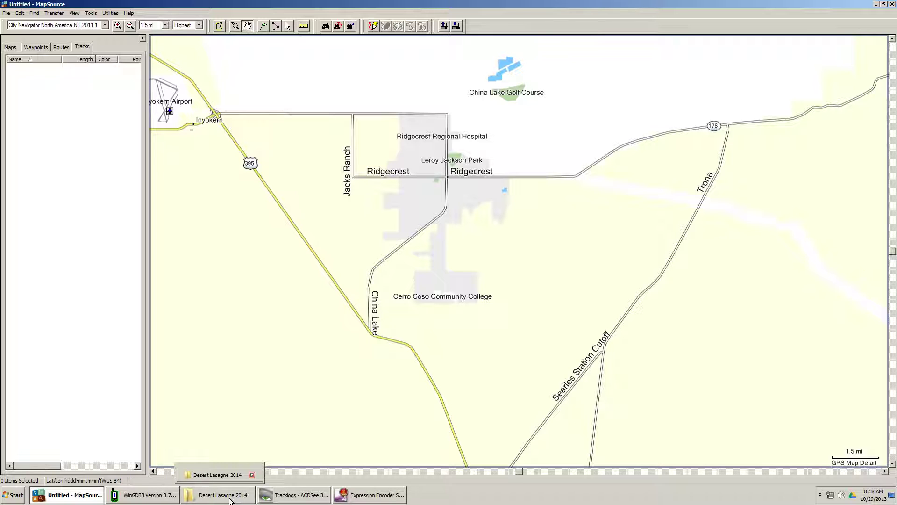
{"action": "left_click", "coordinate": [230, 499]}
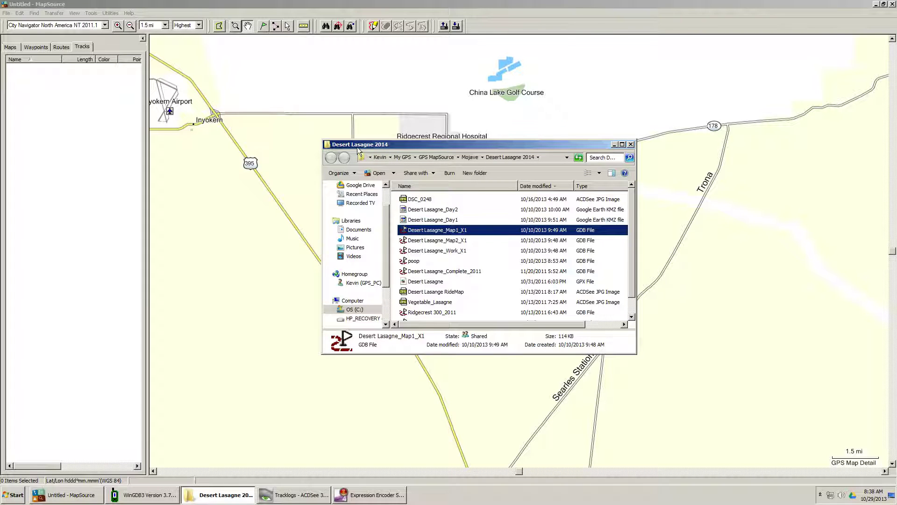
{"action": "double_click", "coordinate": [436, 231]}
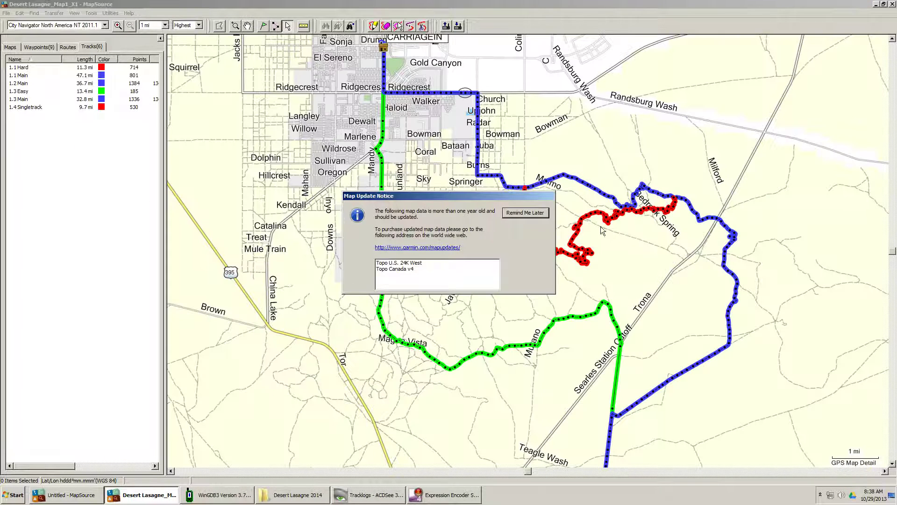
{"action": "left_click", "coordinate": [543, 212]}
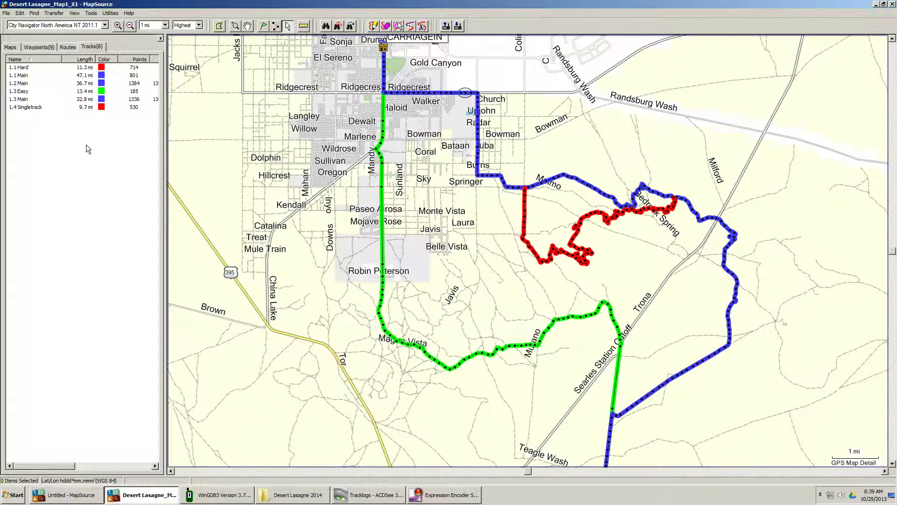
- Review the file's waypoints, and show all tracks from 1.1 Hard to 1.4 Singletrack together on the map
{"action": "left_click", "coordinate": [41, 47]}
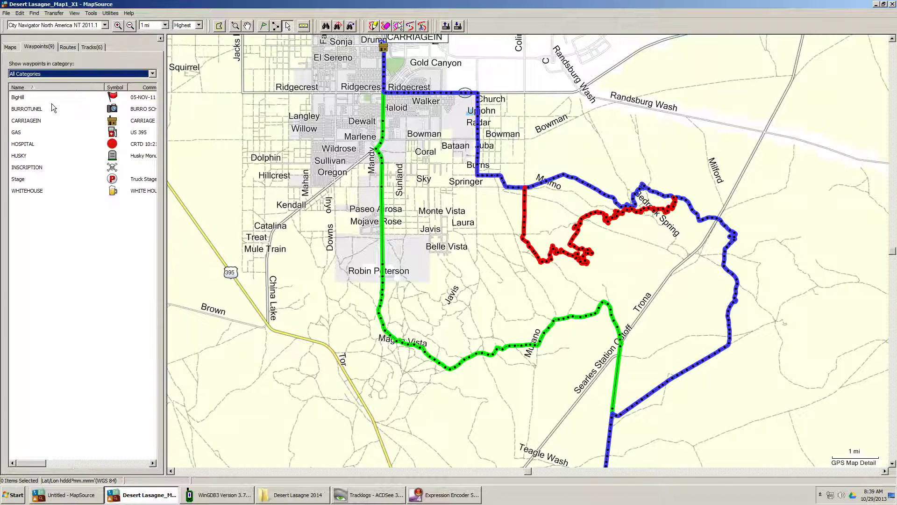
{"action": "left_click", "coordinate": [90, 47]}
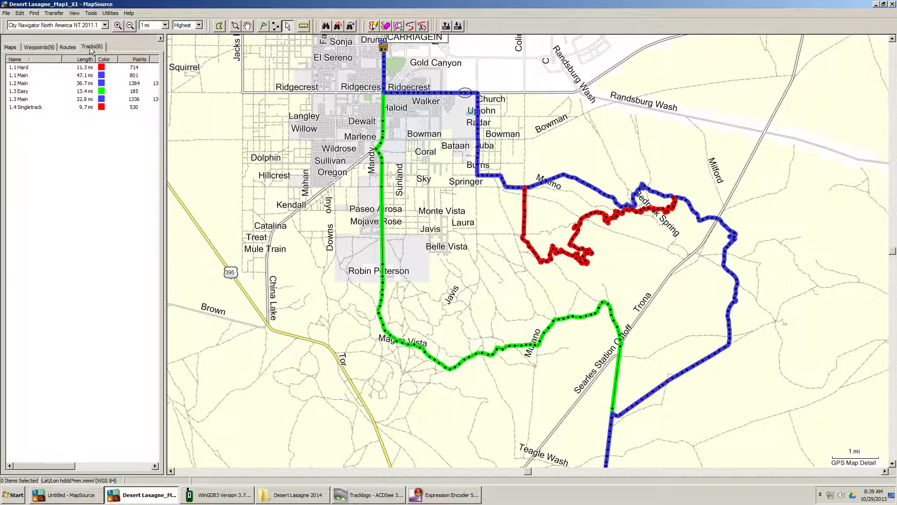
{"action": "left_click", "coordinate": [27, 67]}
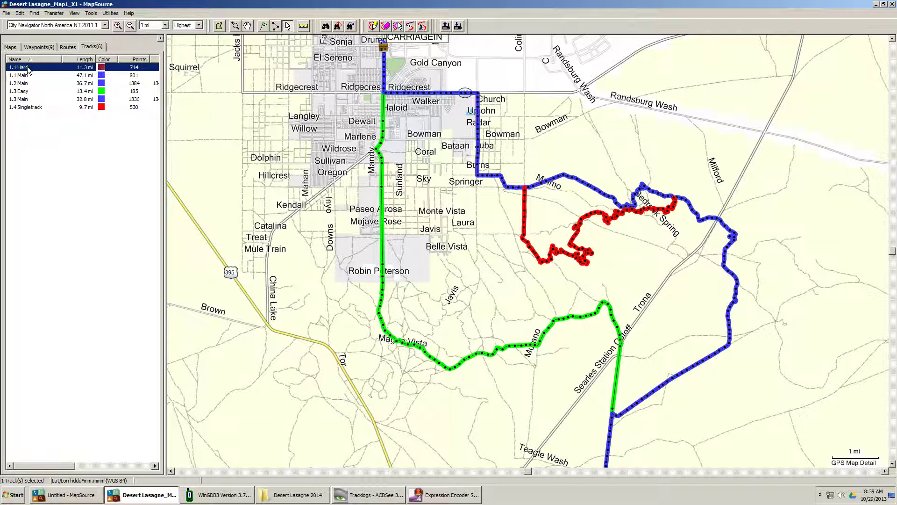
{"action": "left_click", "coordinate": [39, 108], "text": "shift"}
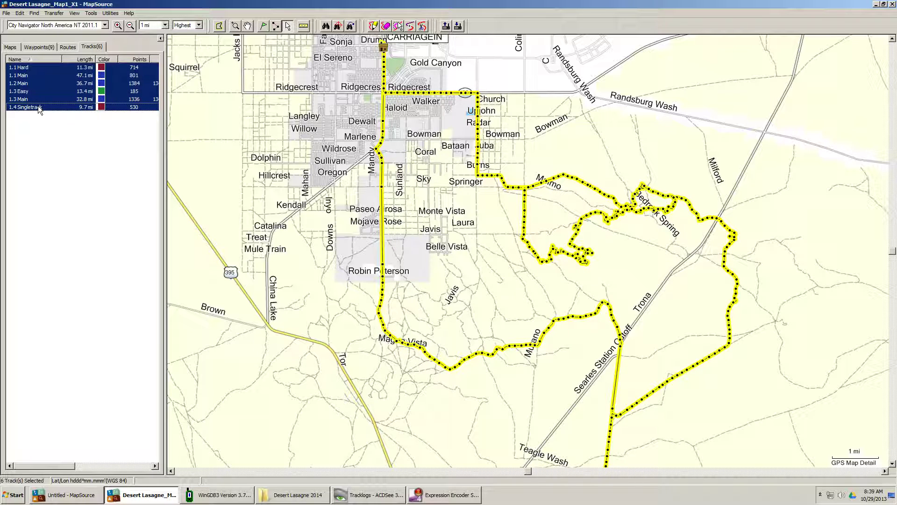
{"action": "right_click", "coordinate": [41, 100]}
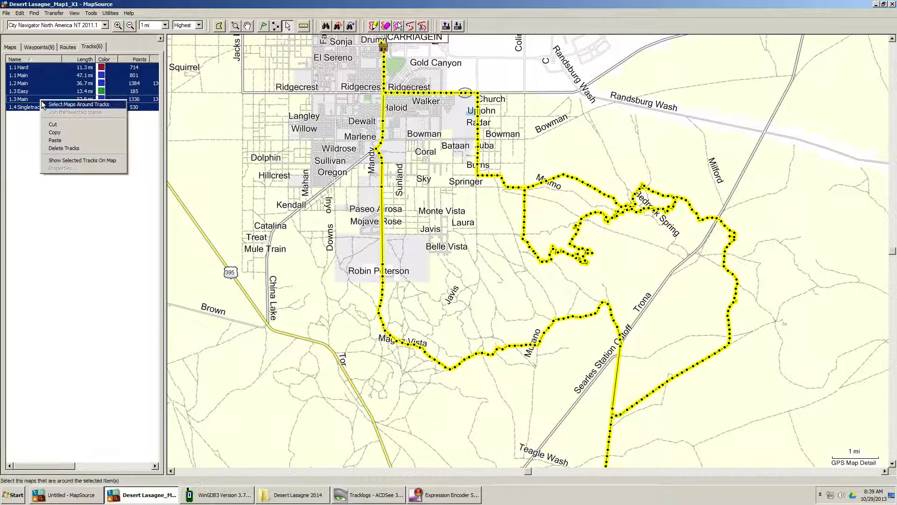
{"action": "left_click", "coordinate": [63, 161]}
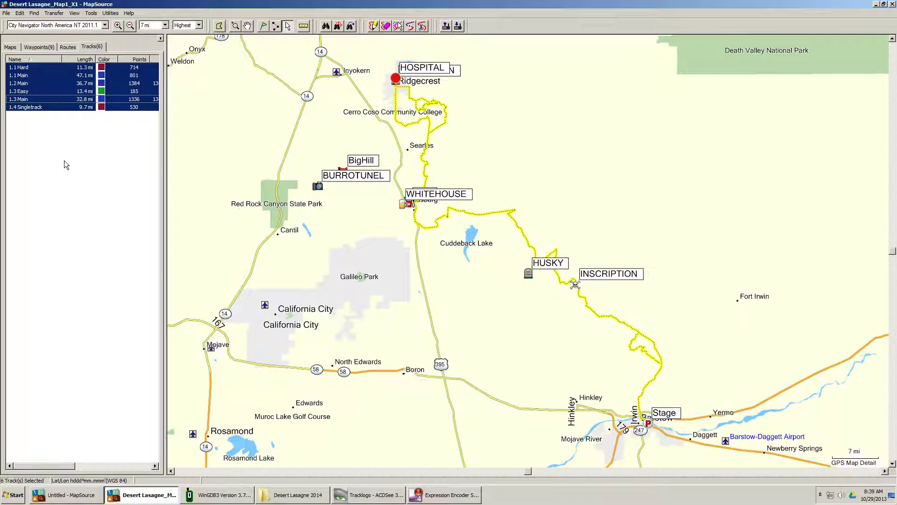
{"action": "left_click", "coordinate": [74, 185]}
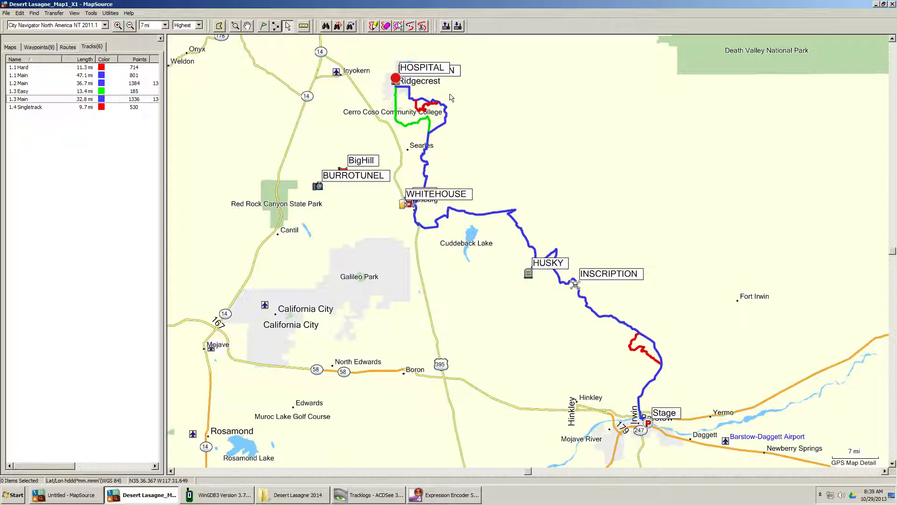
- Copy the 1.3 Easy, 1.3 Main and 1.4 Singletrack tracks near Ridgecrest and paste them into the untitled map file
{"action": "left_click_drag", "start_coordinate": [453, 89], "coordinate": [414, 127]}
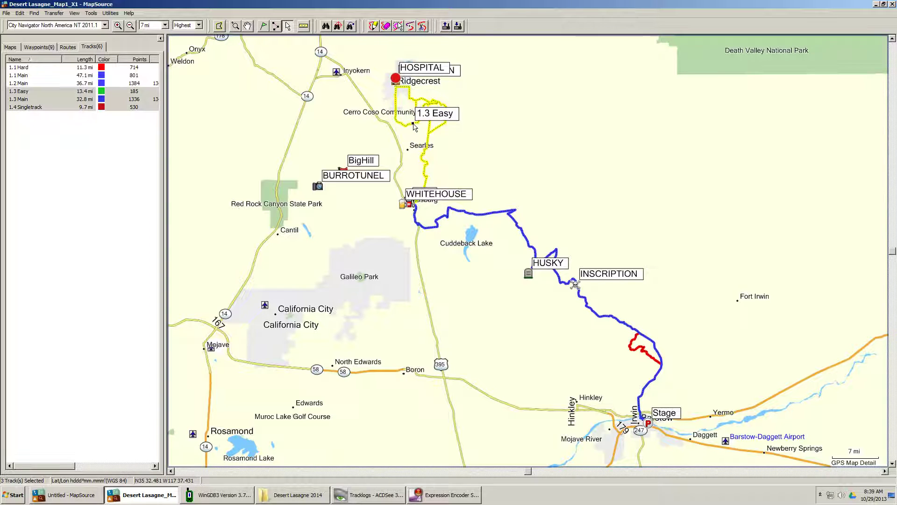
{"action": "right_click", "coordinate": [67, 100]}
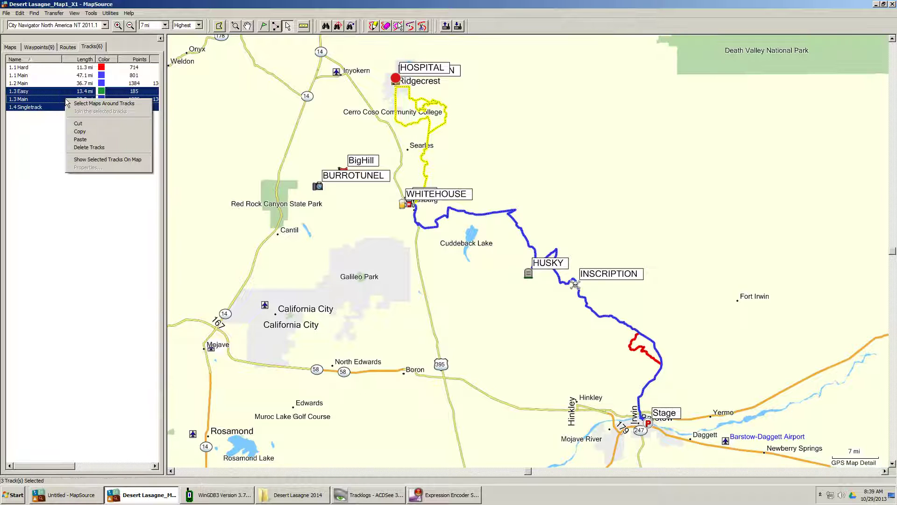
{"action": "left_click", "coordinate": [84, 132]}
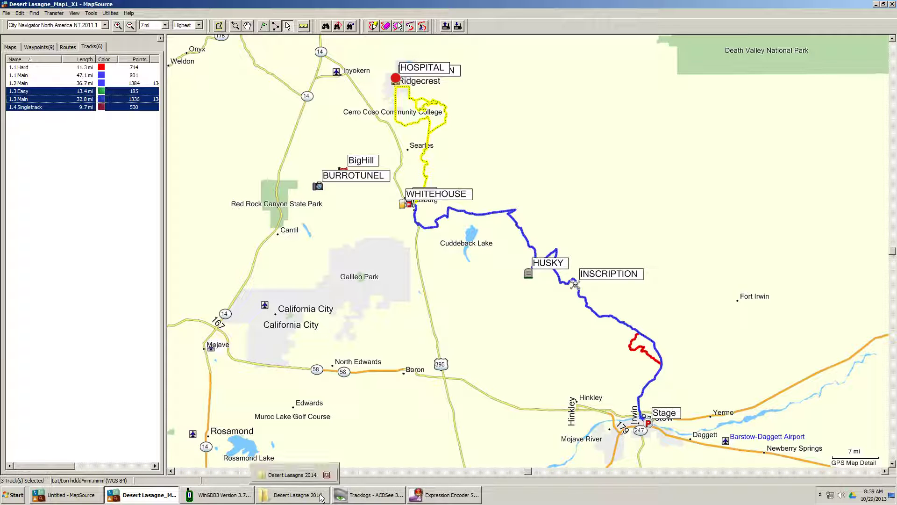
{"action": "left_click", "coordinate": [69, 499]}
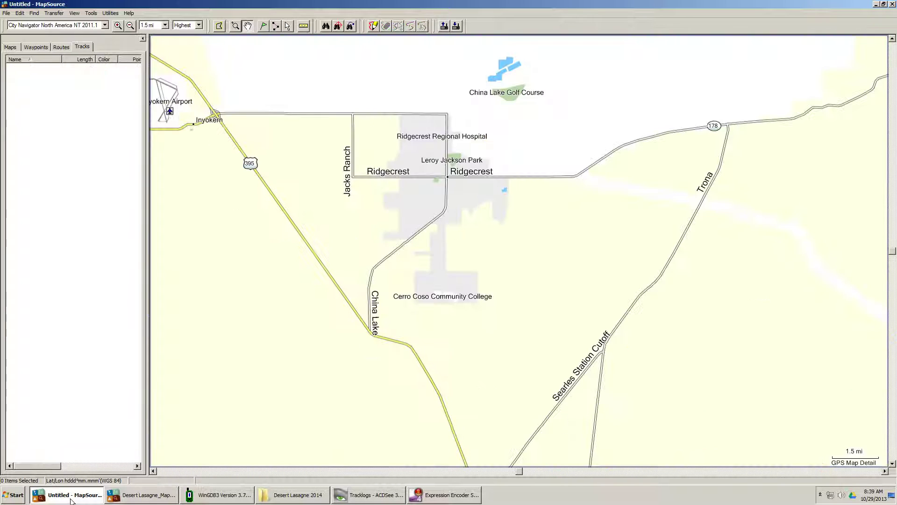
{"action": "right_click", "coordinate": [77, 213]}
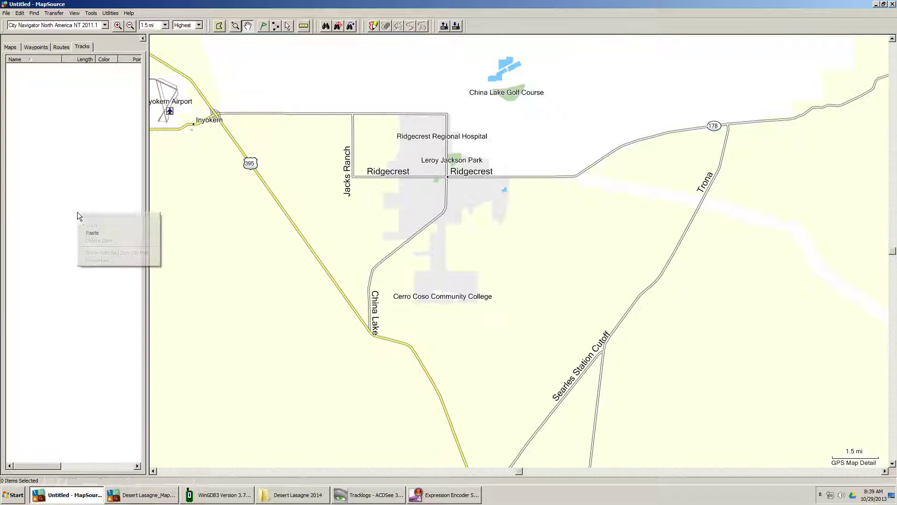
{"action": "left_click", "coordinate": [91, 233]}
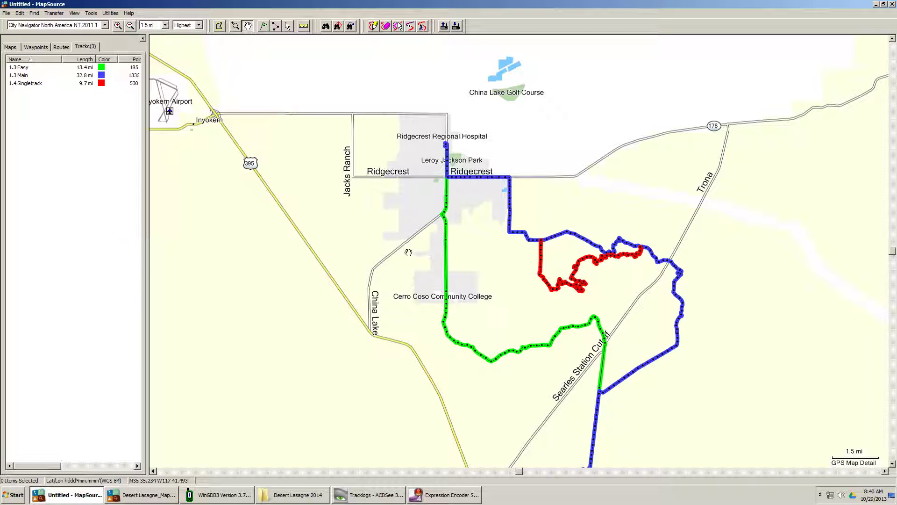
- Change the map product to Topo U.S. 24K West and zoom in on the area between the red and green tracks
{"action": "left_click_drag", "start_coordinate": [515, 299], "coordinate": [468, 273]}
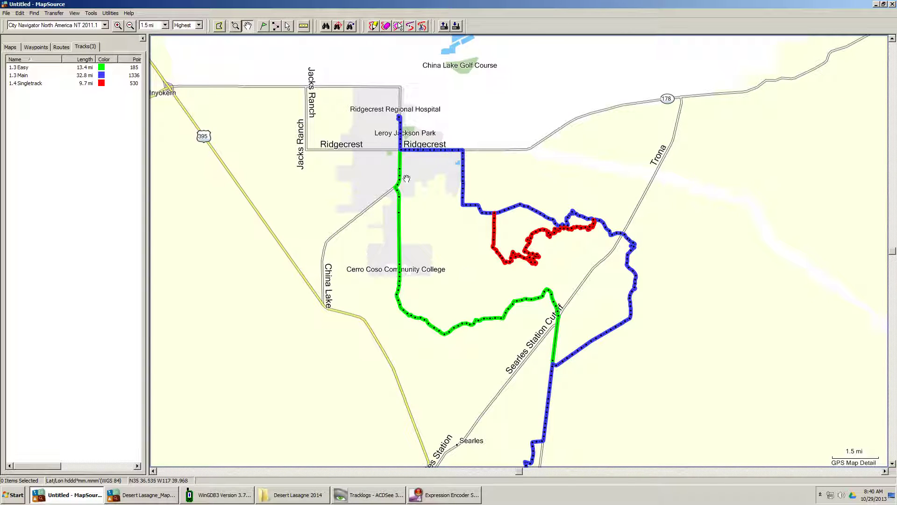
{"action": "left_click", "coordinate": [105, 25]}
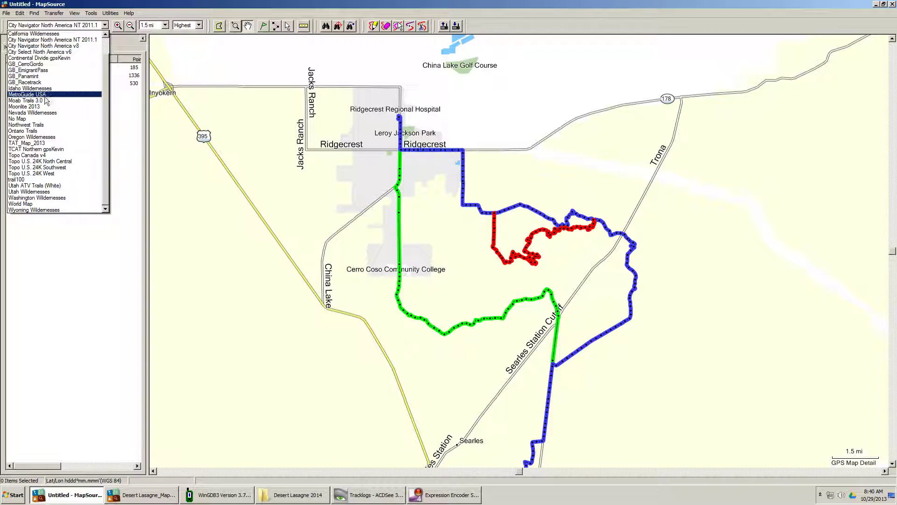
{"action": "left_click", "coordinate": [31, 174]}
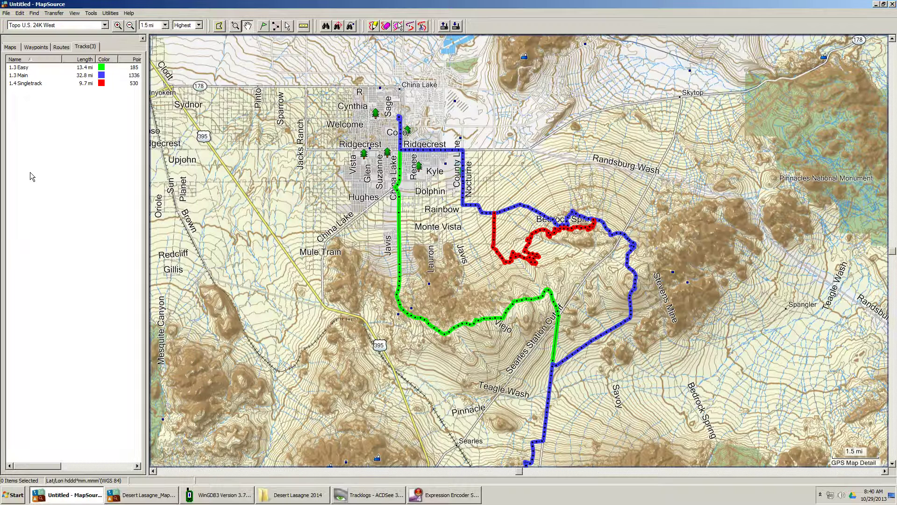
{"action": "left_click", "coordinate": [235, 26]}
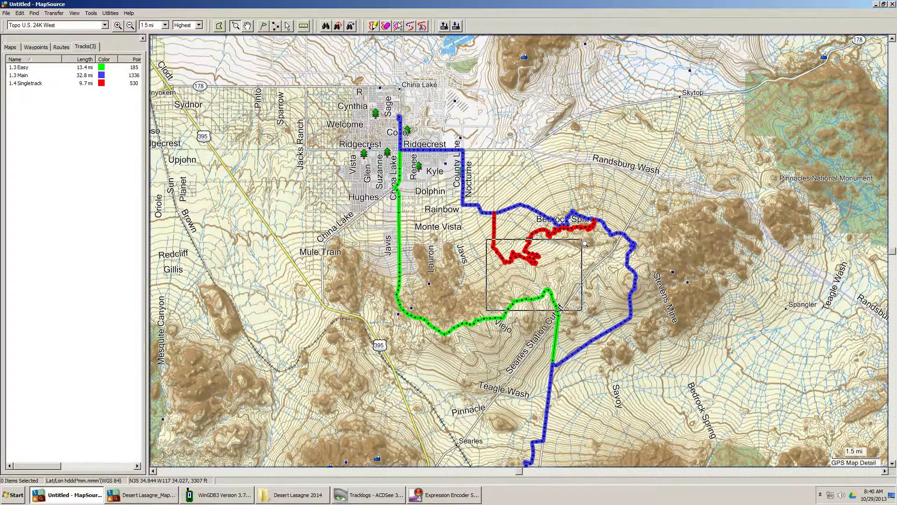
{"action": "left_click_drag", "start_coordinate": [584, 243], "coordinate": [485, 305]}
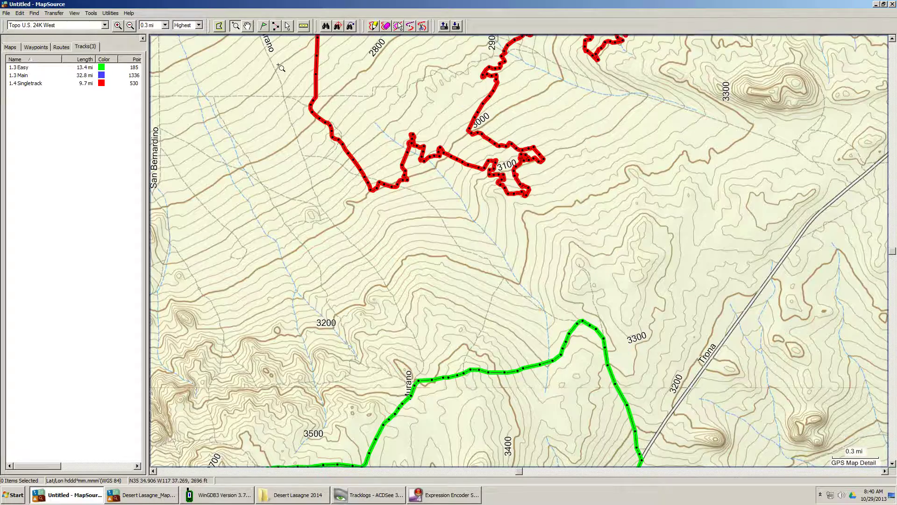
- Start a new track in Cyan, viewing the area where the green 1.3 Easy track crosses the wash
{"action": "left_click", "coordinate": [130, 26]}
{"action": "left_click", "coordinate": [130, 26]}
{"action": "left_click", "coordinate": [130, 27]}
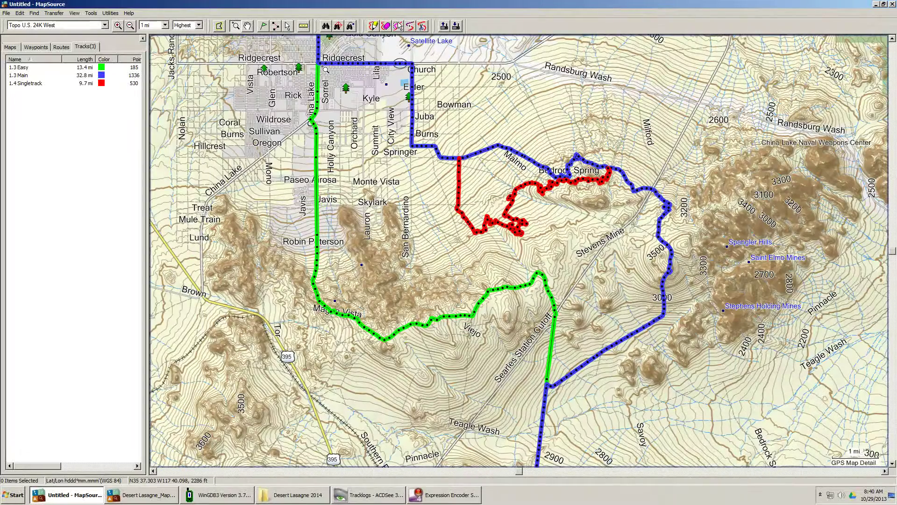
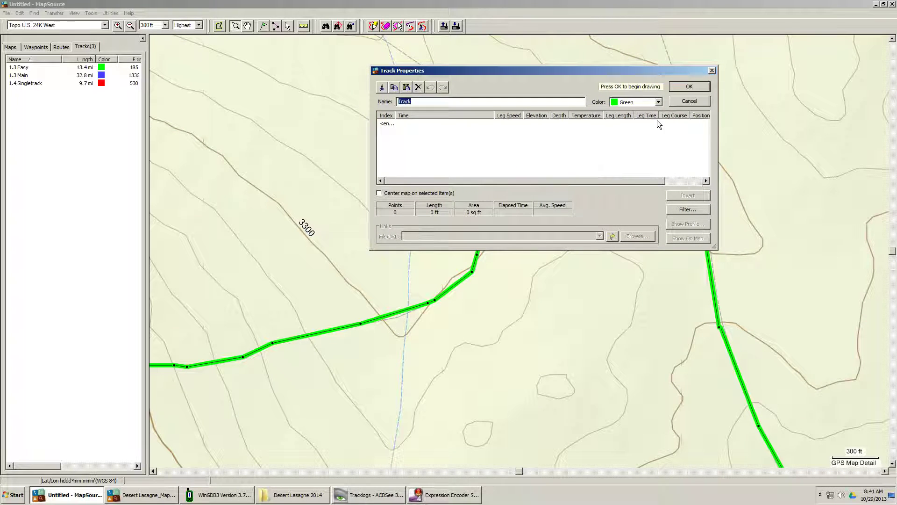
{"action": "left_click", "coordinate": [659, 103]}
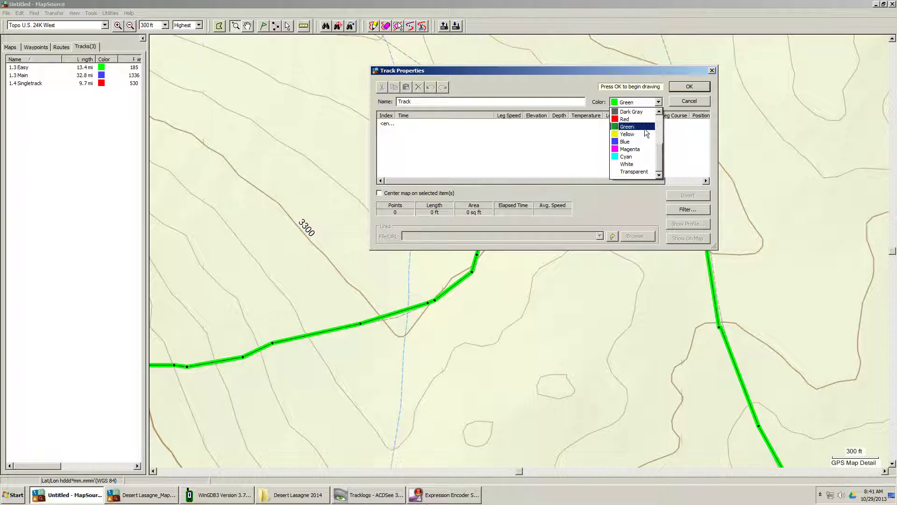
{"action": "left_click", "coordinate": [636, 157]}
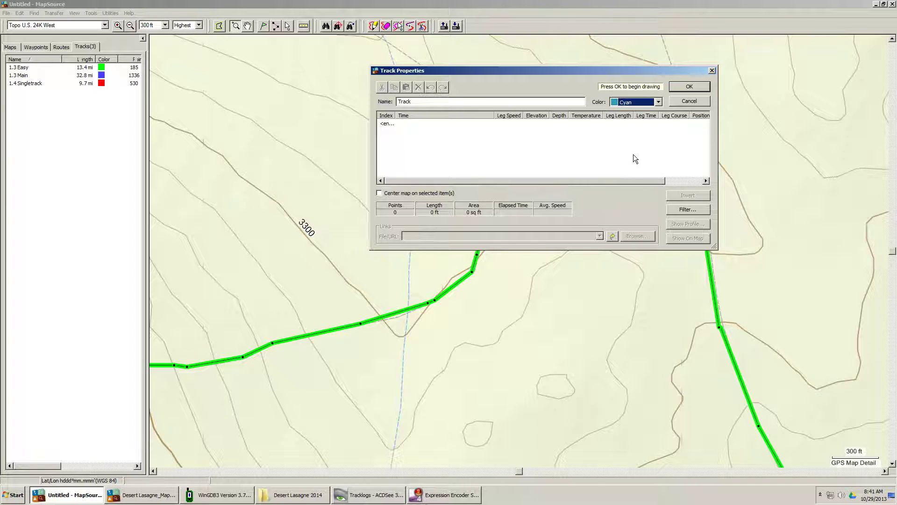
{"action": "left_click", "coordinate": [688, 87]}
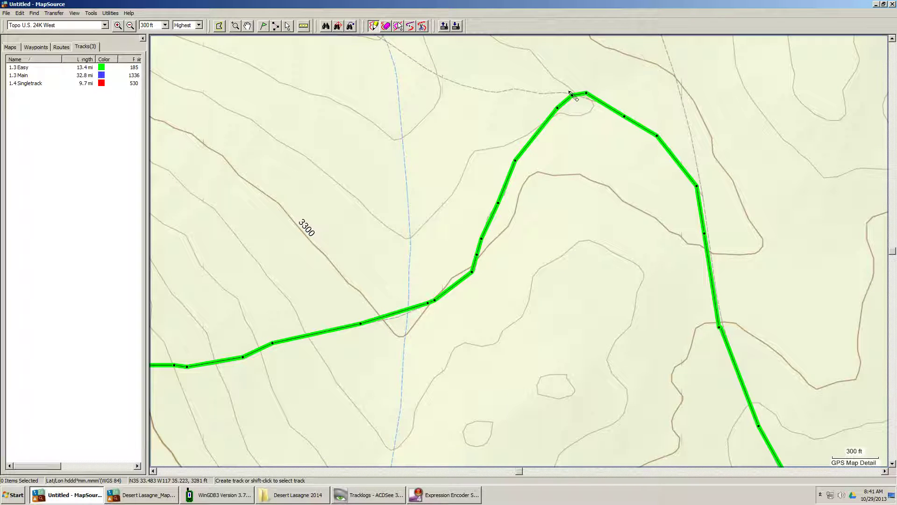
- Draw the new track from the green 1.3 Easy track north along the dashed blue wash line, about 0.6 mi to the 3200 ft contour
{"action": "left_click", "coordinate": [406, 309]}
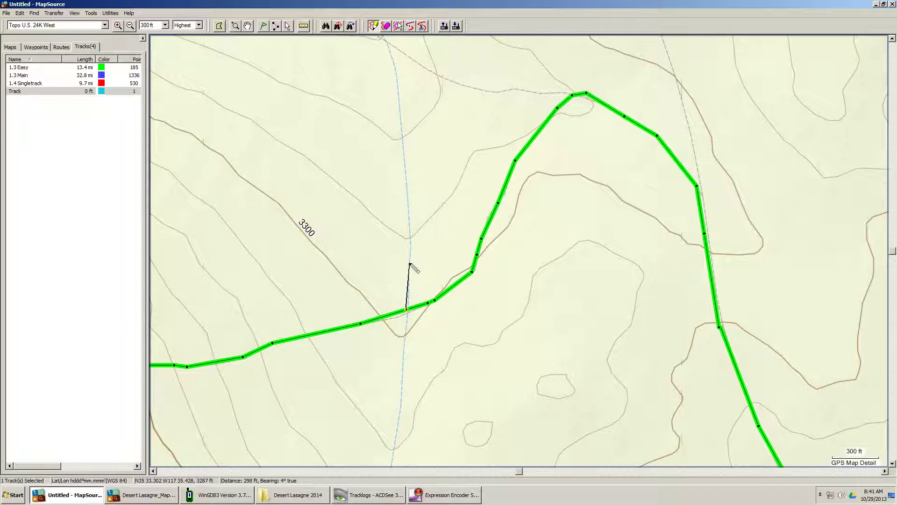
{"action": "left_click", "coordinate": [410, 263]}
{"action": "left_click", "coordinate": [409, 202]}
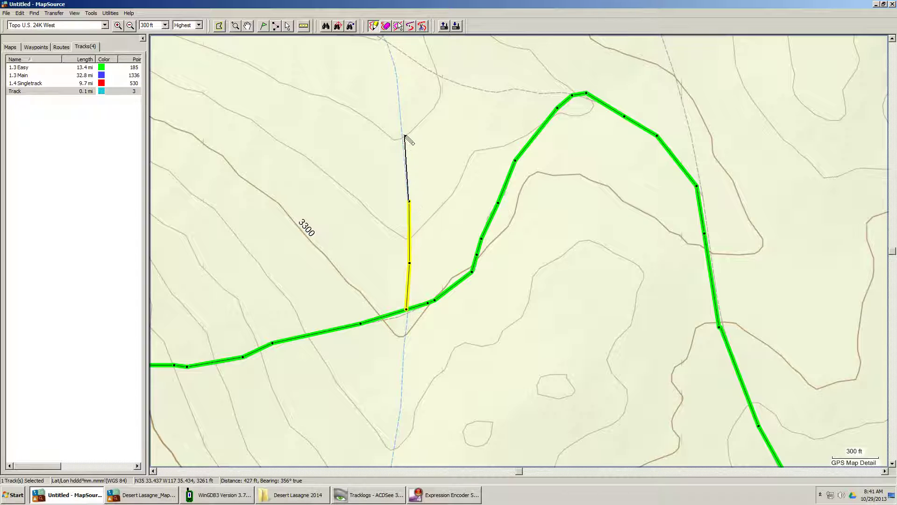
{"action": "left_click", "coordinate": [404, 135]}
{"action": "left_click", "coordinate": [396, 69]}
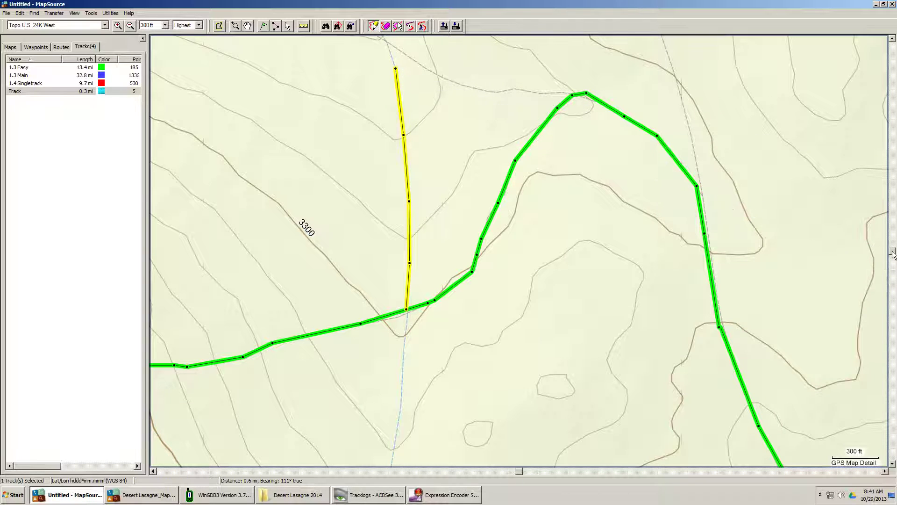
{"action": "left_click_drag", "start_coordinate": [893, 254], "coordinate": [874, 75]}
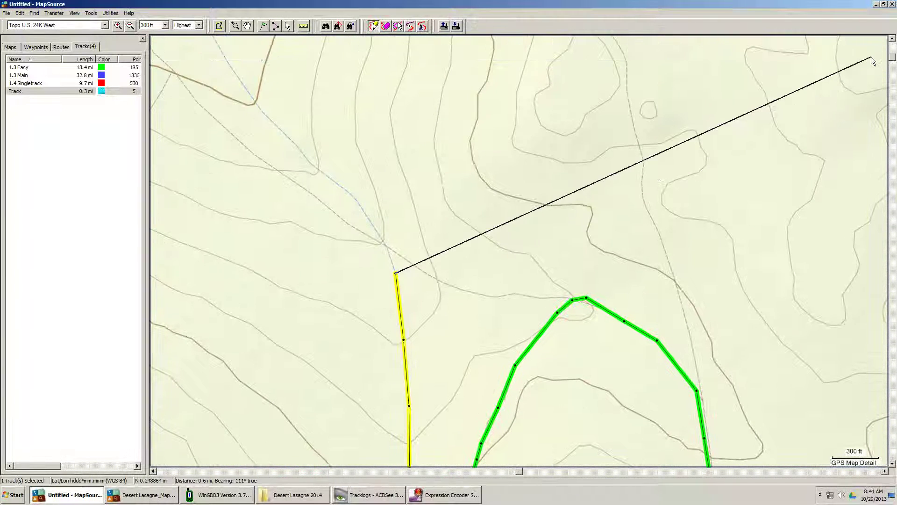
{"action": "left_click", "coordinate": [372, 220]}
{"action": "left_click", "coordinate": [347, 192]}
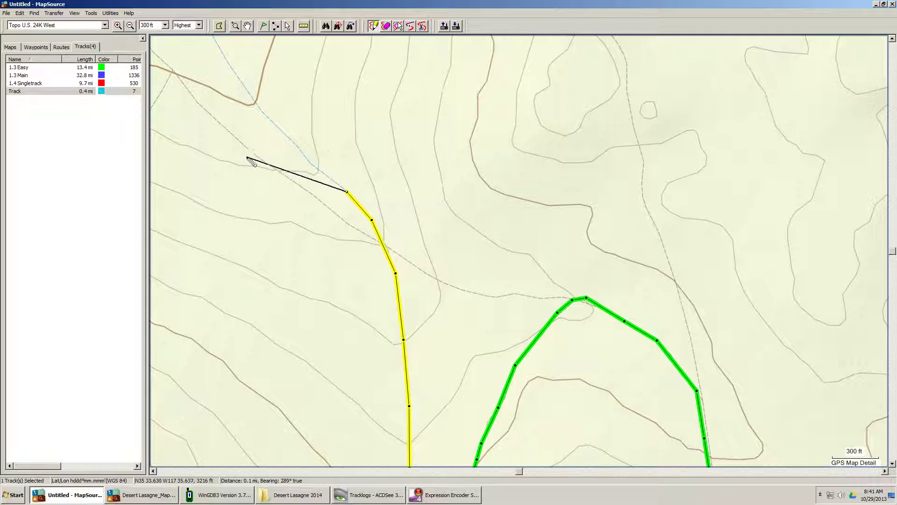
{"action": "left_click", "coordinate": [295, 144]}
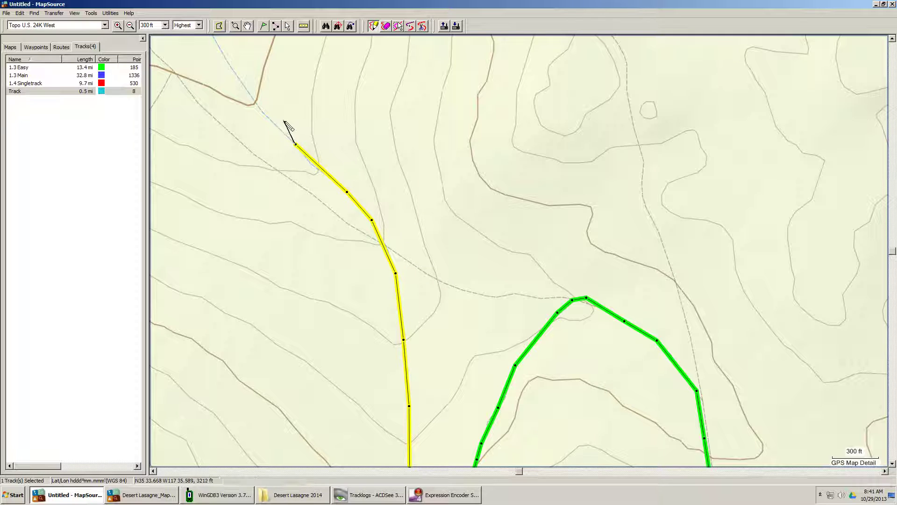
{"action": "left_click", "coordinate": [261, 113]}
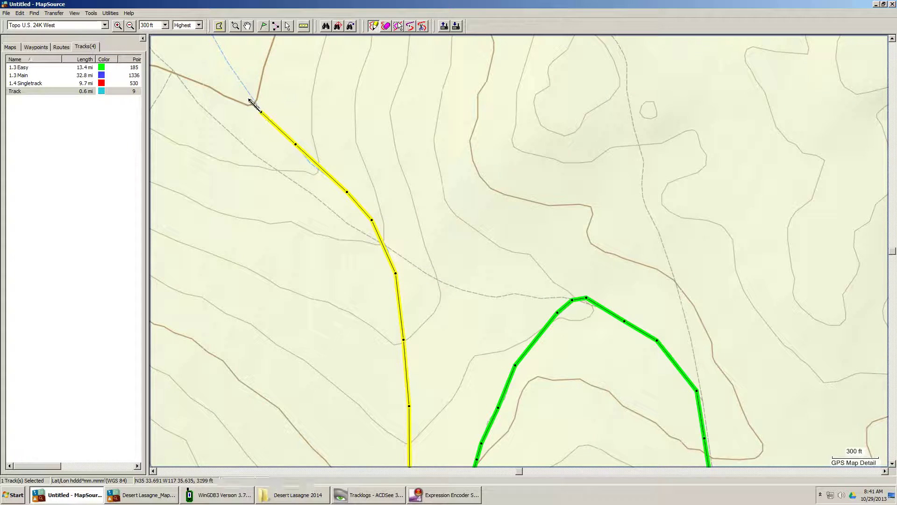
- Continue the track northwest along the wash beyond the 3200 ft contour until it is about 1.0 mi long
{"action": "left_click", "coordinate": [155, 470]}
{"action": "key", "text": "Up"}
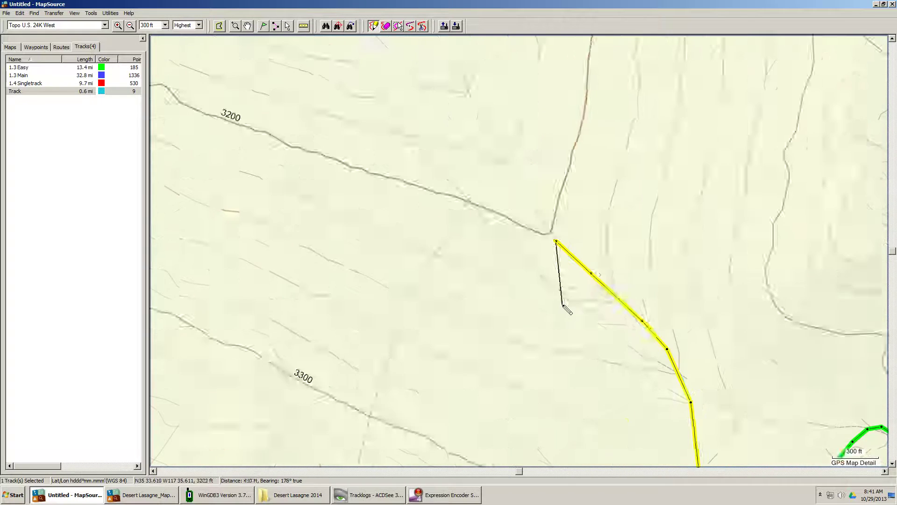
{"action": "key", "text": "Up"}
{"action": "key", "text": "Up"}
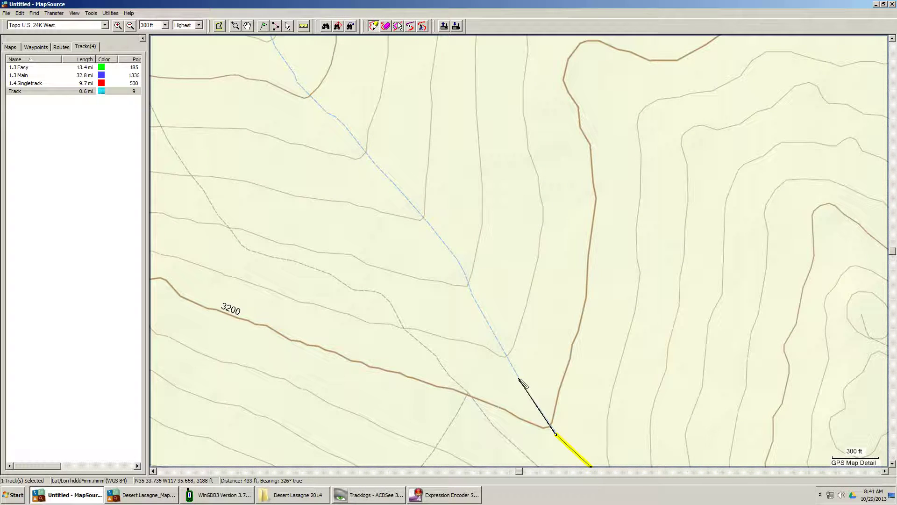
{"action": "left_click", "coordinate": [519, 377]}
{"action": "left_click", "coordinate": [473, 295]}
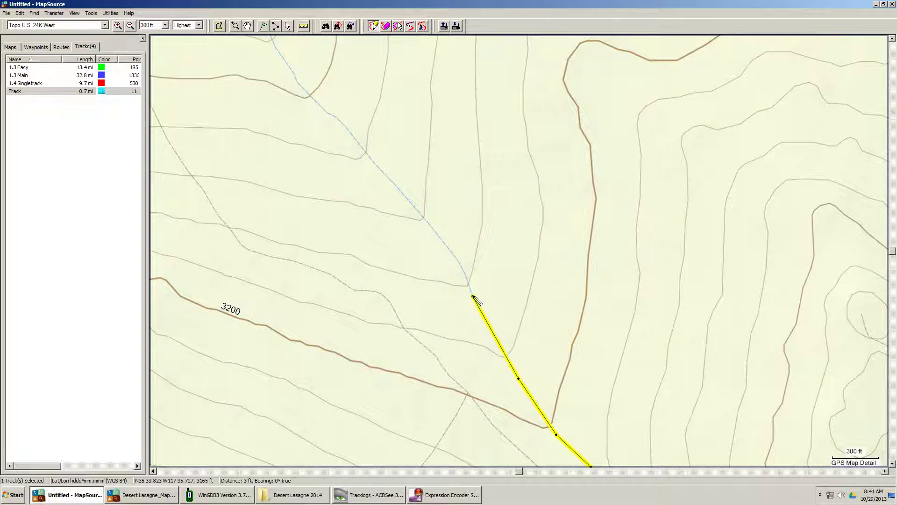
{"action": "left_click", "coordinate": [459, 265]}
{"action": "left_click", "coordinate": [402, 192]}
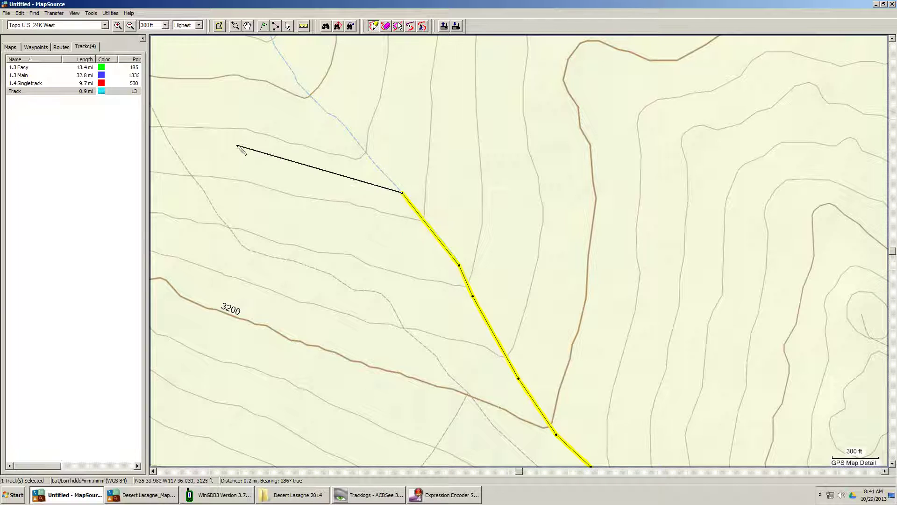
{"action": "left_click", "coordinate": [332, 115]}
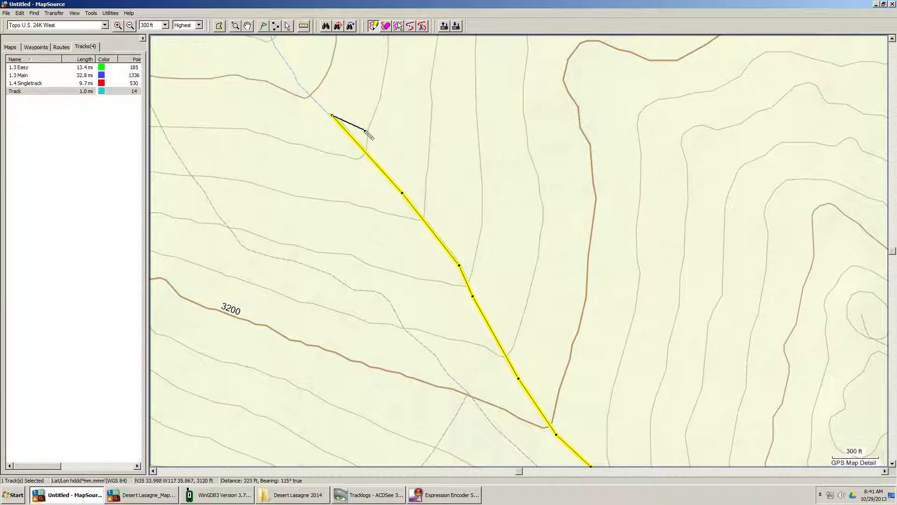
- Extend the track down the wash to the bend southwest of the red singletrack loops, about 1.3 mi in total
{"action": "key", "text": "Up"}
{"action": "key", "text": "Up"}
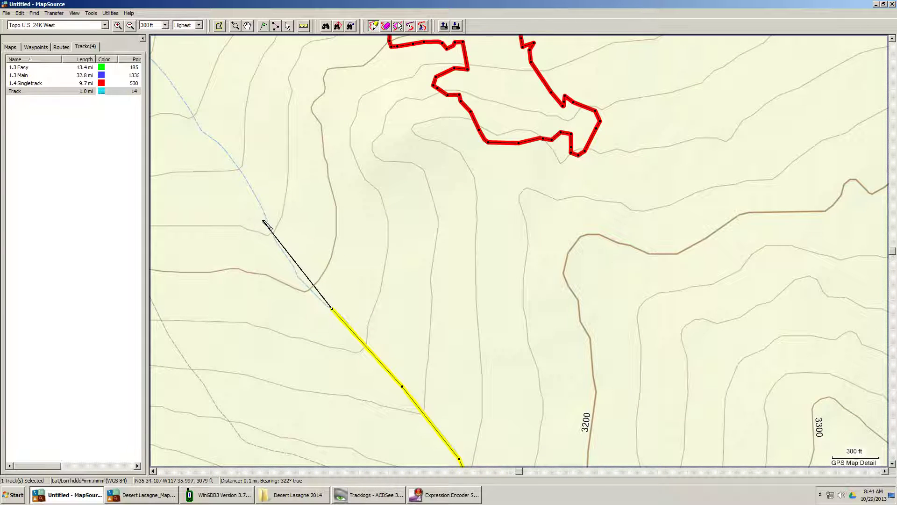
{"action": "left_click", "coordinate": [268, 220]}
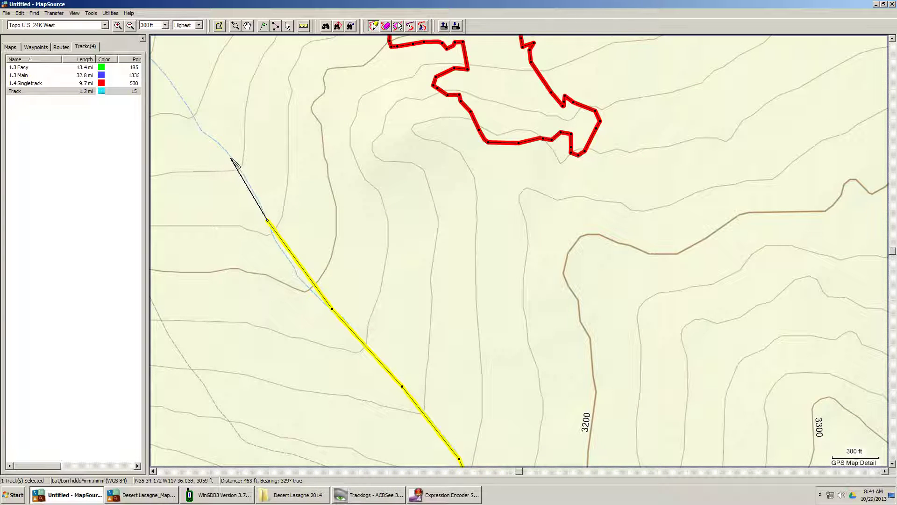
{"action": "left_click", "coordinate": [230, 158]}
{"action": "left_click", "coordinate": [216, 145]}
{"action": "left_click", "coordinate": [203, 134]}
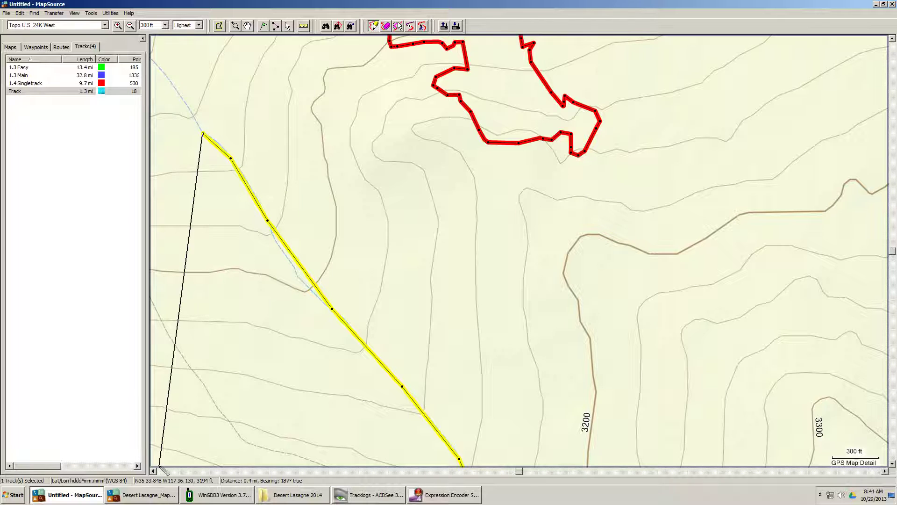
- Follow the wash to where it meets the red 1.4 Singletrack track, about 1.6 mi in total, and finish drawing
{"action": "key", "text": "Left"}
{"action": "key", "text": "Left"}
{"action": "key", "text": "Left"}
{"action": "key", "text": "Up"}
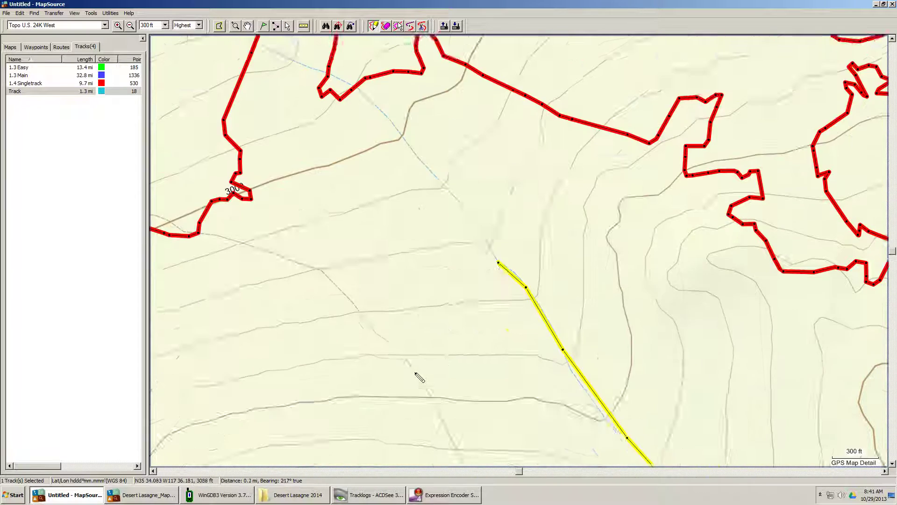
{"action": "key", "text": "Up"}
{"action": "left_click", "coordinate": [476, 289]}
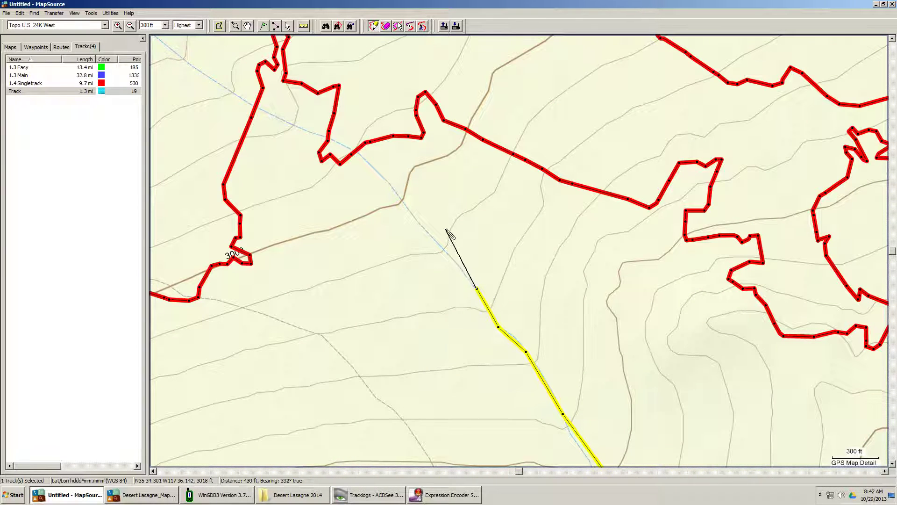
{"action": "left_click", "coordinate": [438, 244]}
{"action": "left_click", "coordinate": [403, 202]}
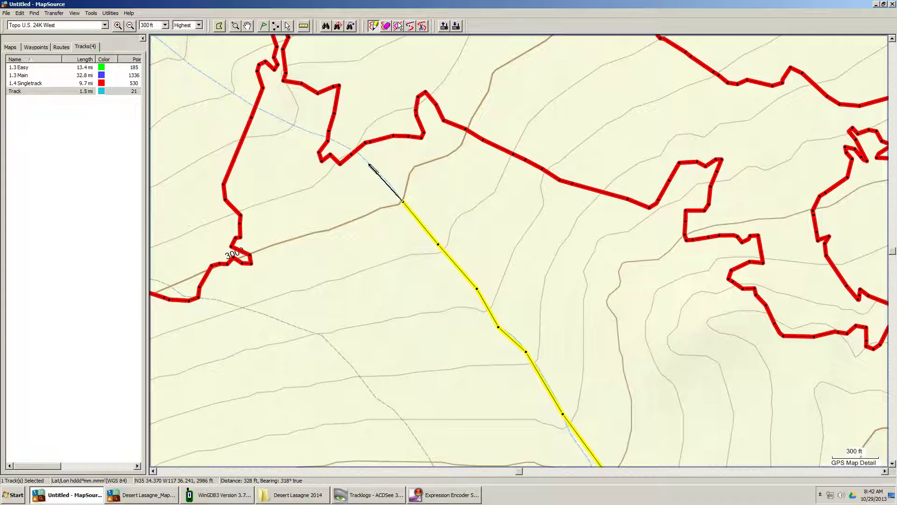
{"action": "left_click", "coordinate": [368, 163]}
{"action": "left_click", "coordinate": [357, 151]}
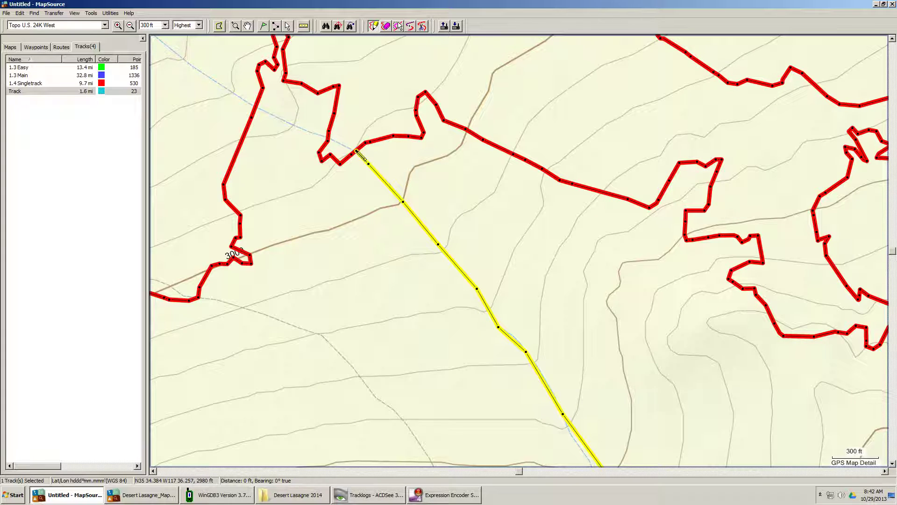
{"action": "left_click", "coordinate": [17, 213]}
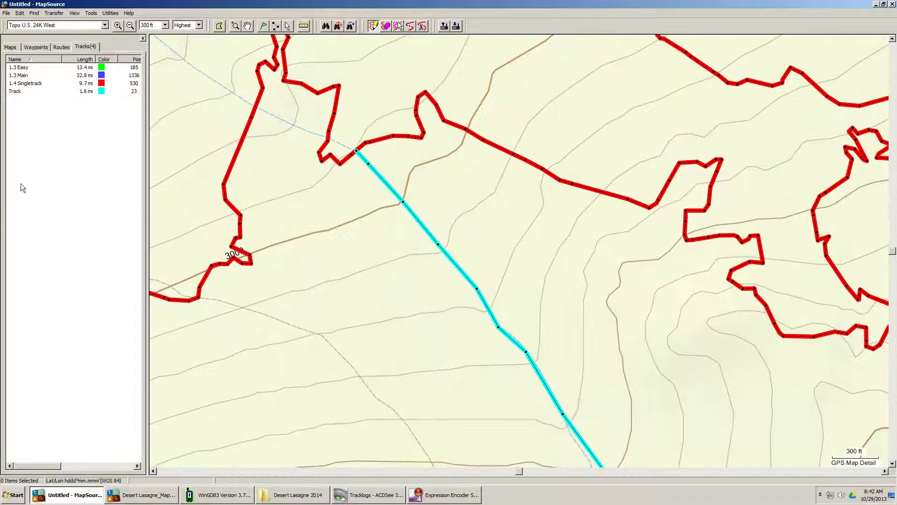
- Rename the newly drawn cyan track as Wash
{"action": "double_click", "coordinate": [17, 91]}
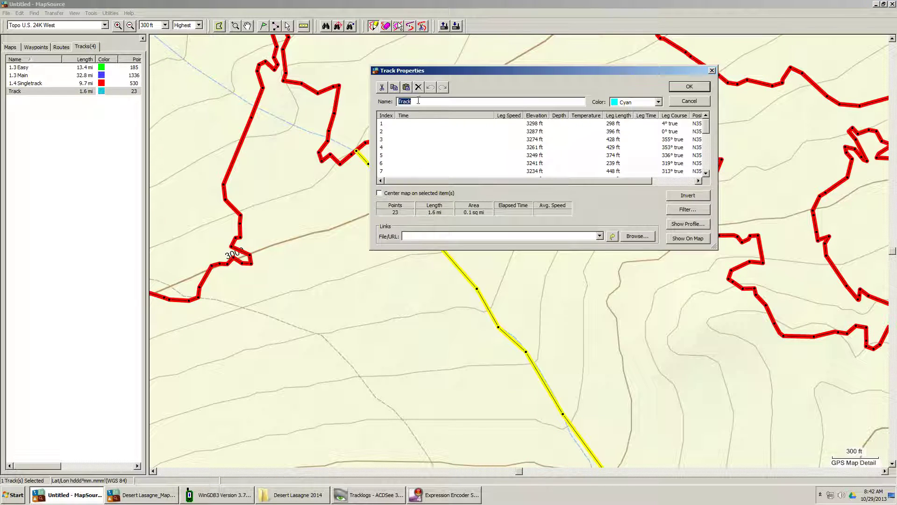
{"action": "type", "text": "Wash"}
{"action": "key", "text": "Return"}
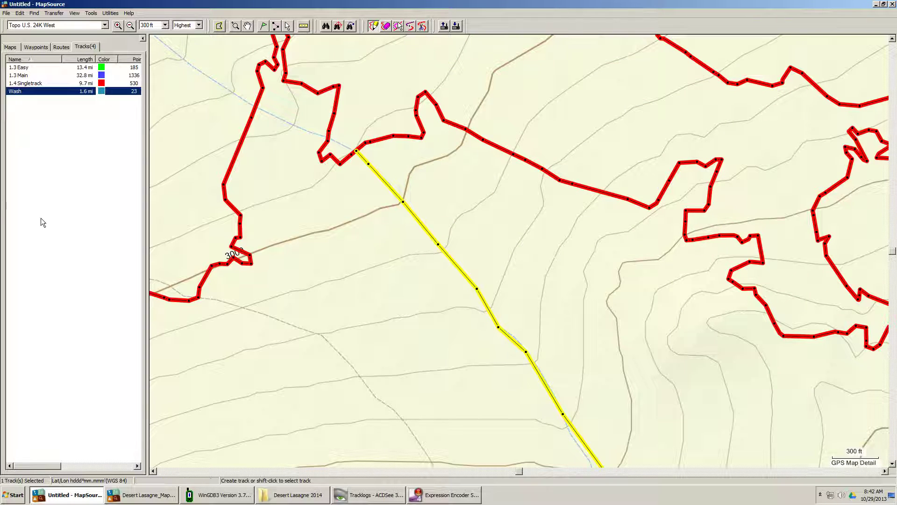
- Divide the 1.3 Easy track just west of its junction with the Wash track and delete the separated eastern part
{"action": "left_click", "coordinate": [131, 25]}
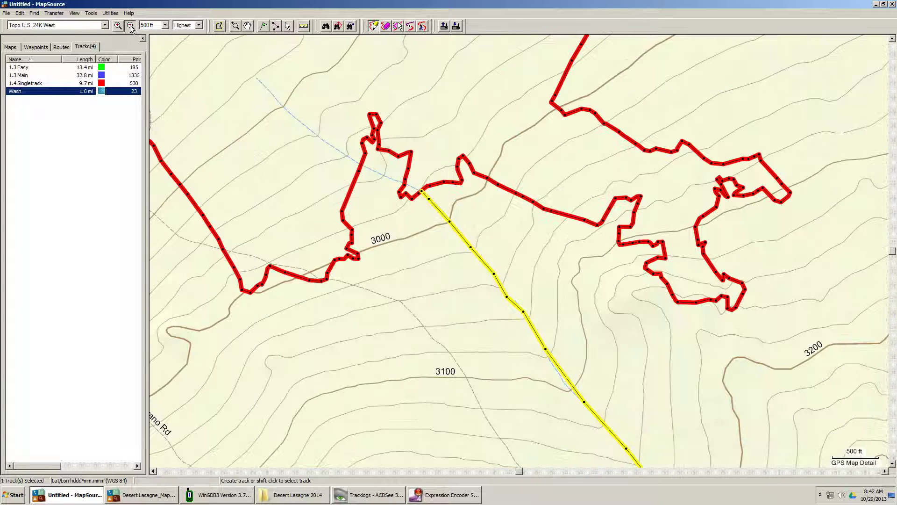
{"action": "left_click", "coordinate": [130, 26]}
{"action": "left_click", "coordinate": [131, 26]}
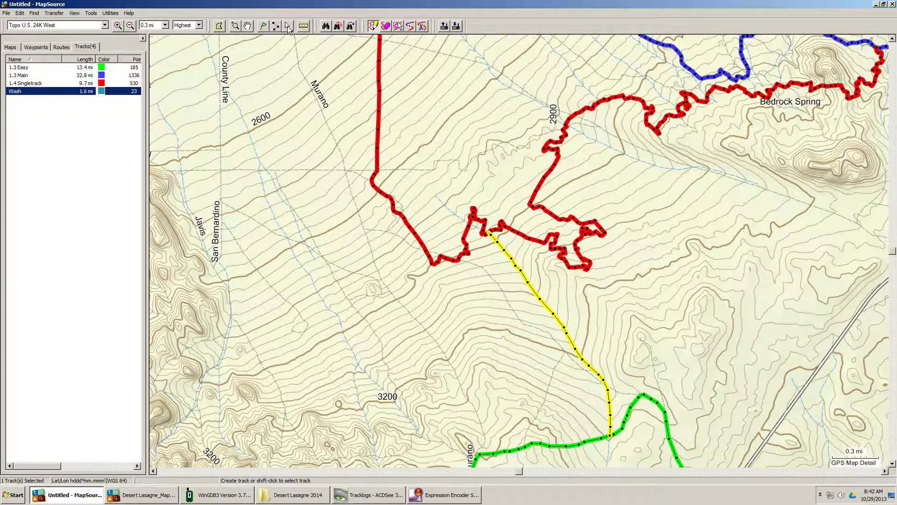
{"action": "left_click", "coordinate": [248, 26]}
{"action": "left_click_drag", "start_coordinate": [374, 411], "coordinate": [439, 209]}
{"action": "left_click_drag", "start_coordinate": [562, 181], "coordinate": [480, 211]}
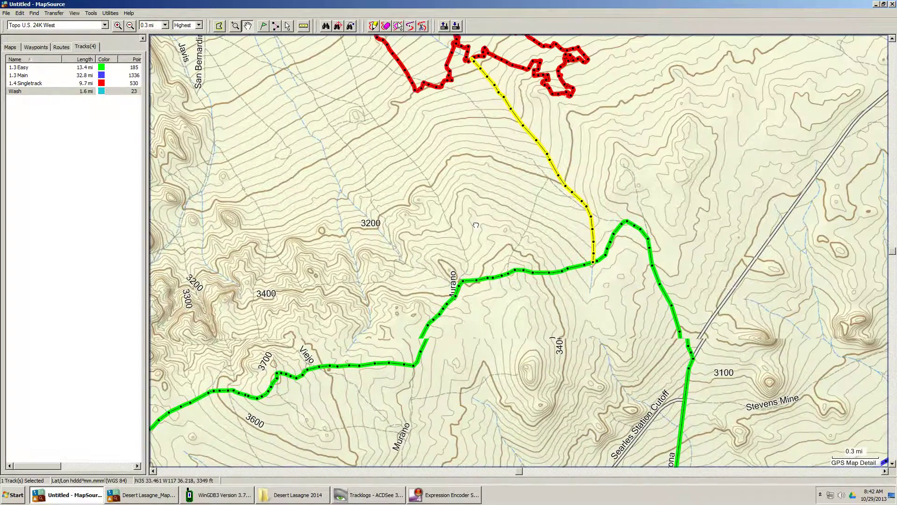
{"action": "left_click", "coordinate": [422, 26]}
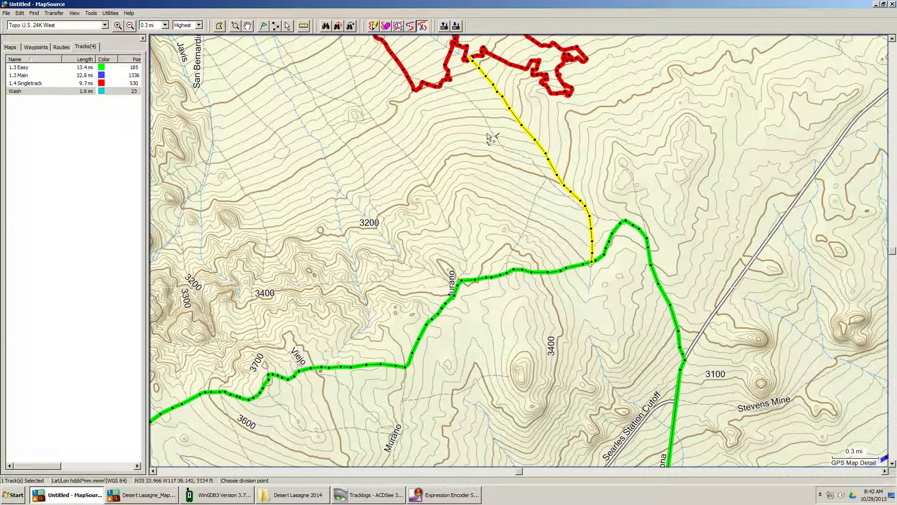
{"action": "left_click", "coordinate": [553, 273]}
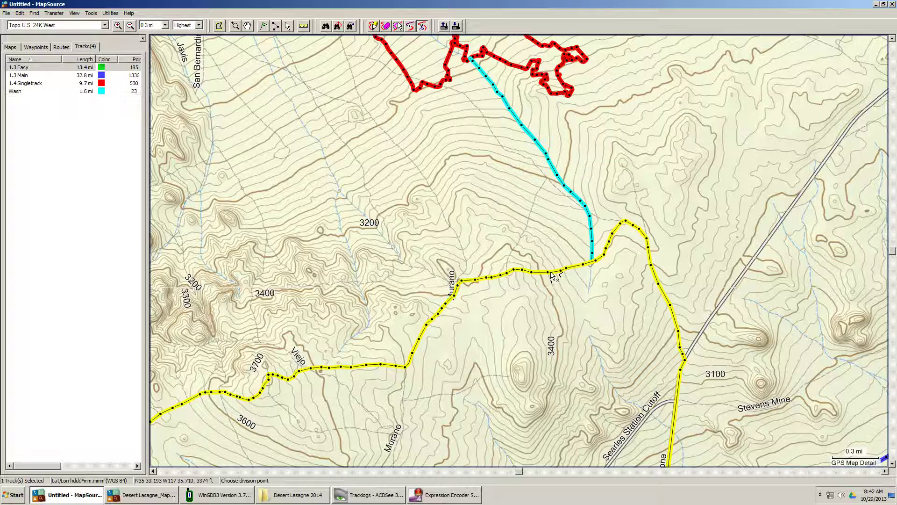
{"action": "left_click", "coordinate": [584, 264]}
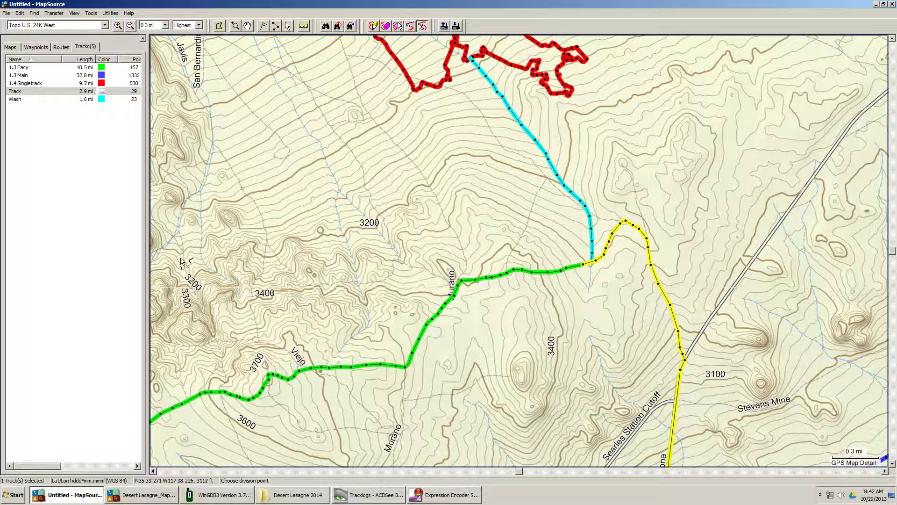
{"action": "left_click", "coordinate": [43, 91]}
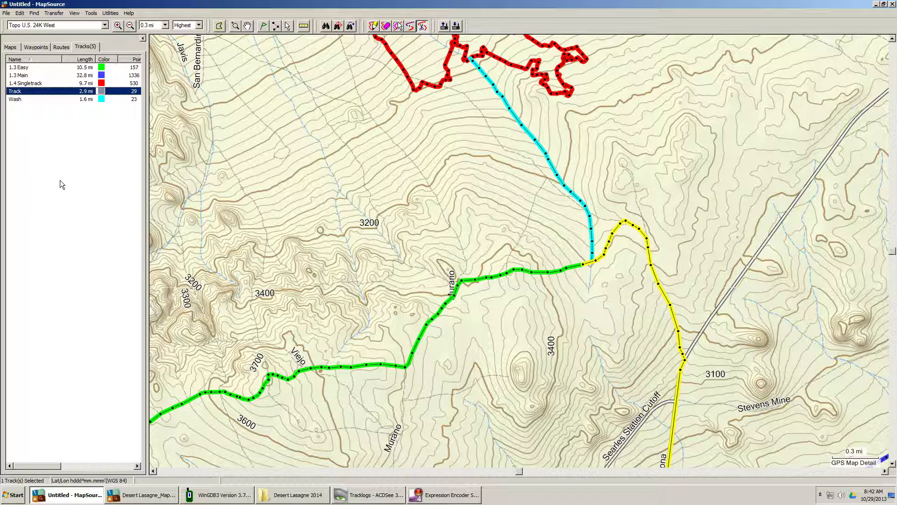
{"action": "key", "text": "Delete"}
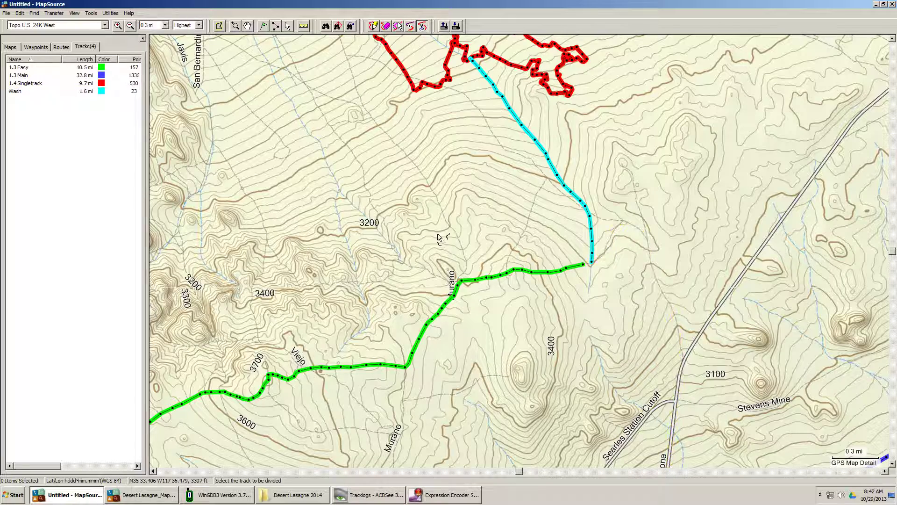
- Divide the 1.4 Singletrack track where it meets the dashed trail west of the 3300 ft hill and delete the separated eastern part
{"action": "left_click", "coordinate": [248, 25]}
{"action": "left_click_drag", "start_coordinate": [475, 132], "coordinate": [520, 299]}
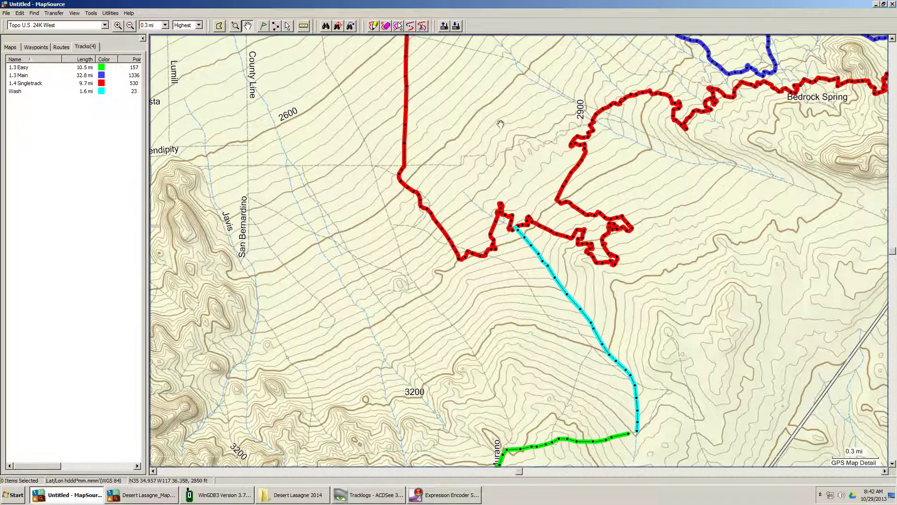
{"action": "left_click", "coordinate": [132, 26]}
{"action": "left_click", "coordinate": [133, 26]}
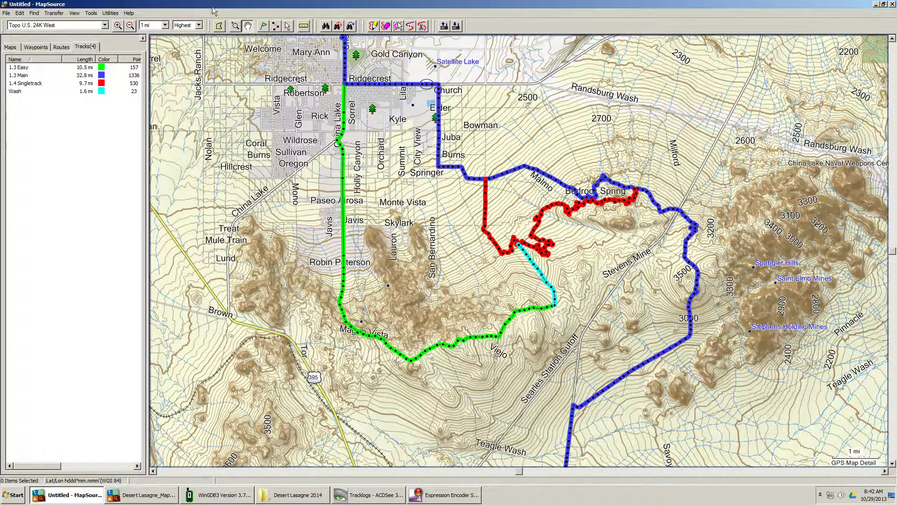
{"action": "left_click", "coordinate": [234, 28]}
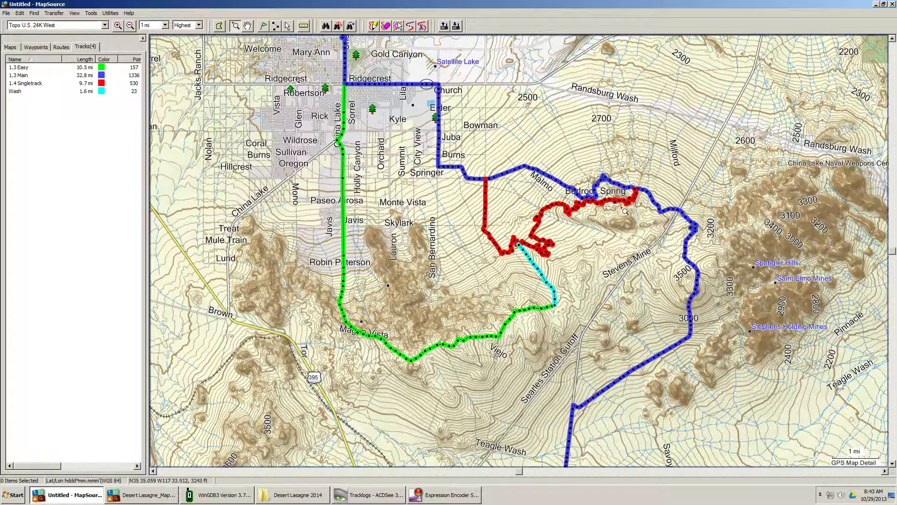
{"action": "left_click_drag", "start_coordinate": [624, 209], "coordinate": [648, 178]}
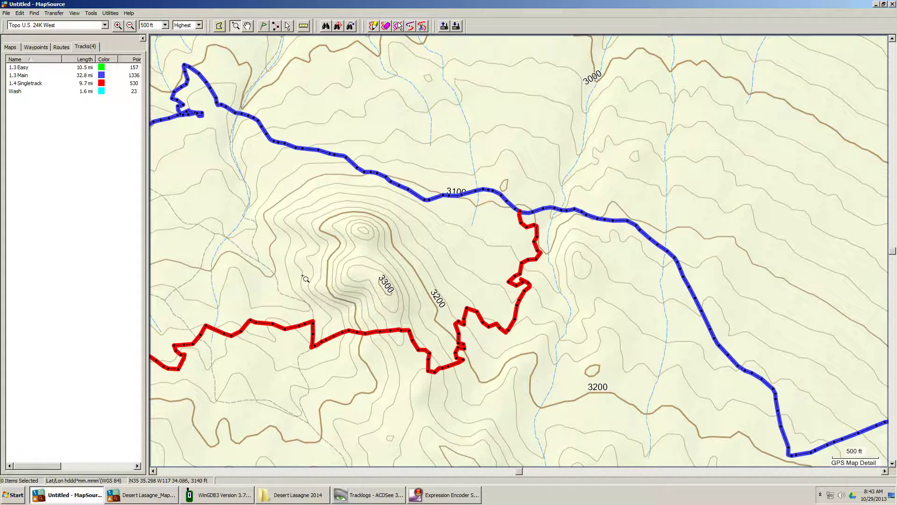
{"action": "left_click", "coordinate": [422, 25]}
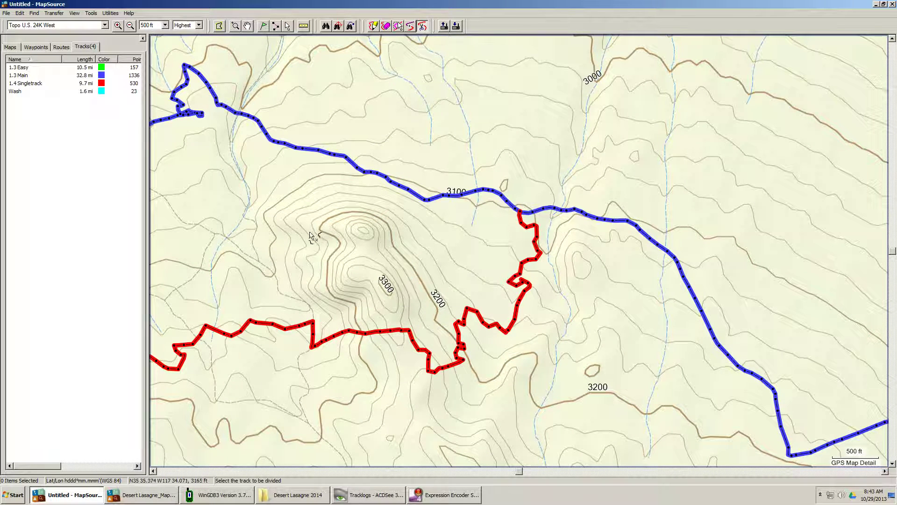
{"action": "left_click", "coordinate": [316, 348]}
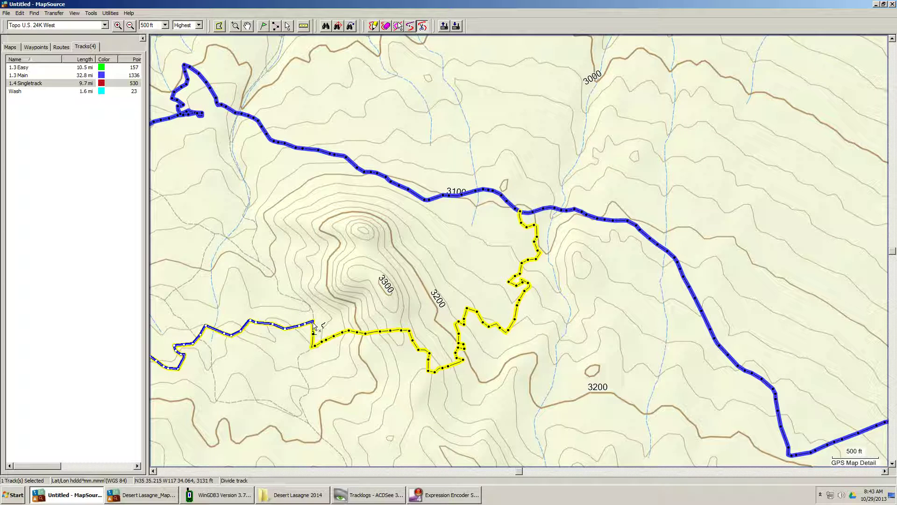
{"action": "left_click", "coordinate": [313, 324]}
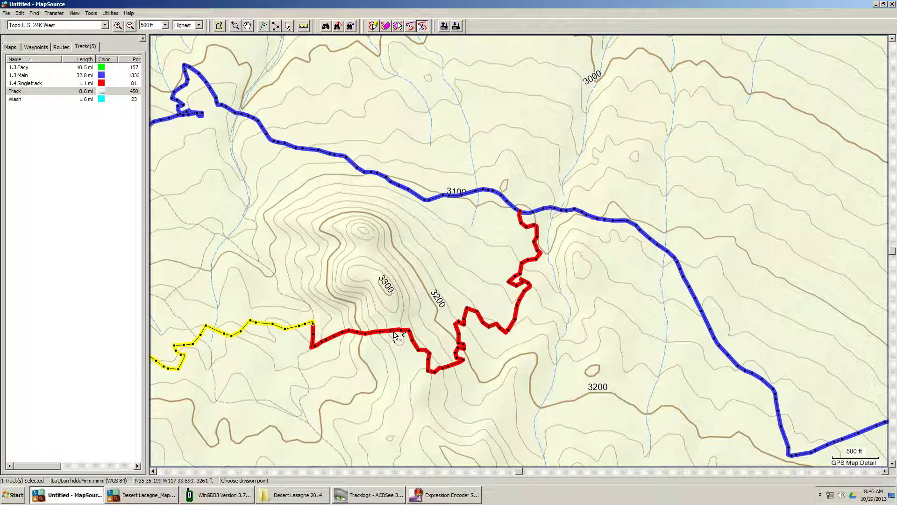
{"action": "left_click", "coordinate": [88, 85]}
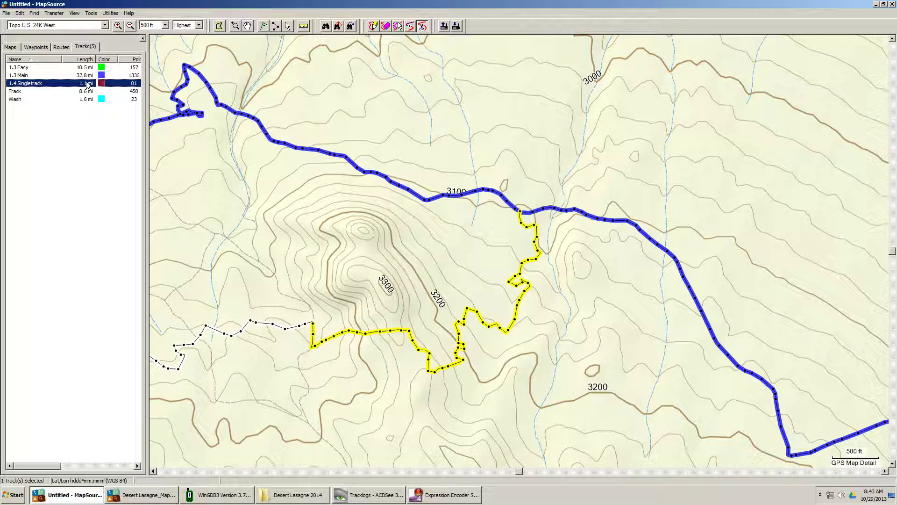
{"action": "key", "text": "Delete"}
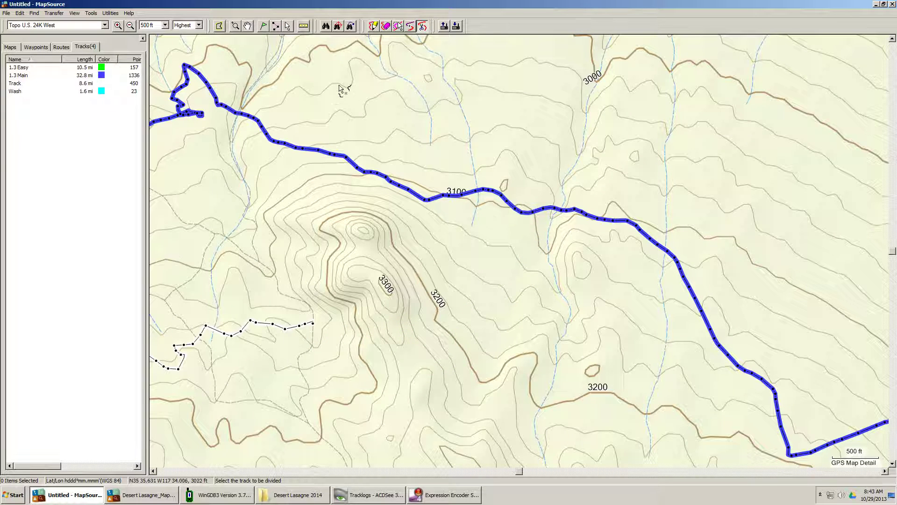
- Divide the remaining singletrack section at the point just east of its junction with the Wash track and delete the separated western part
{"action": "left_click", "coordinate": [288, 27]}
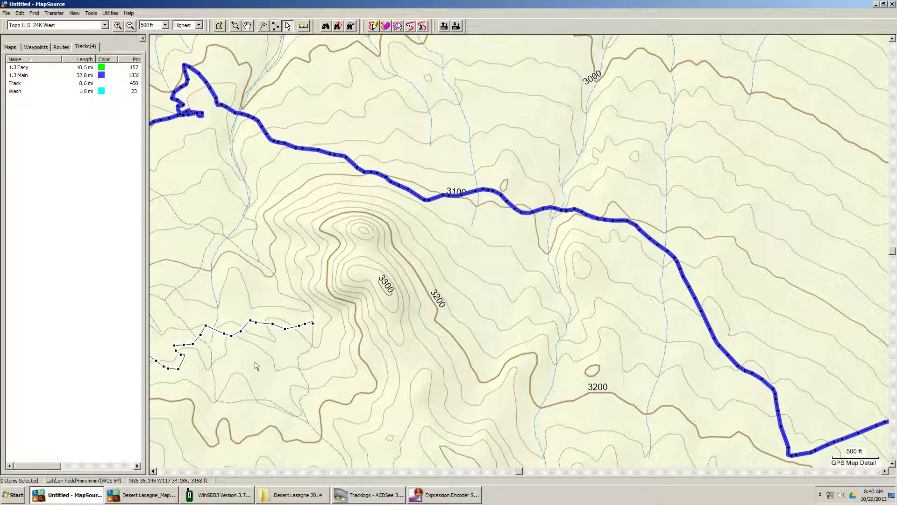
{"action": "left_click", "coordinate": [268, 322]}
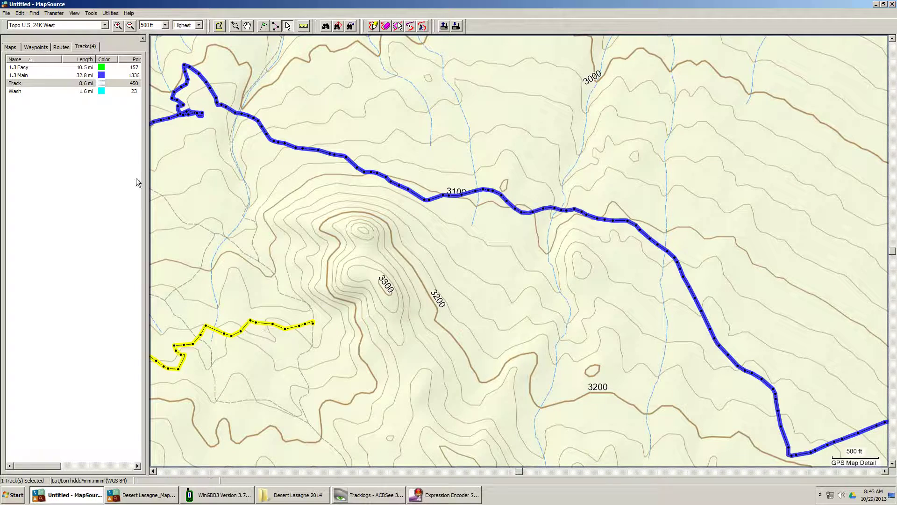
{"action": "left_click", "coordinate": [81, 85]}
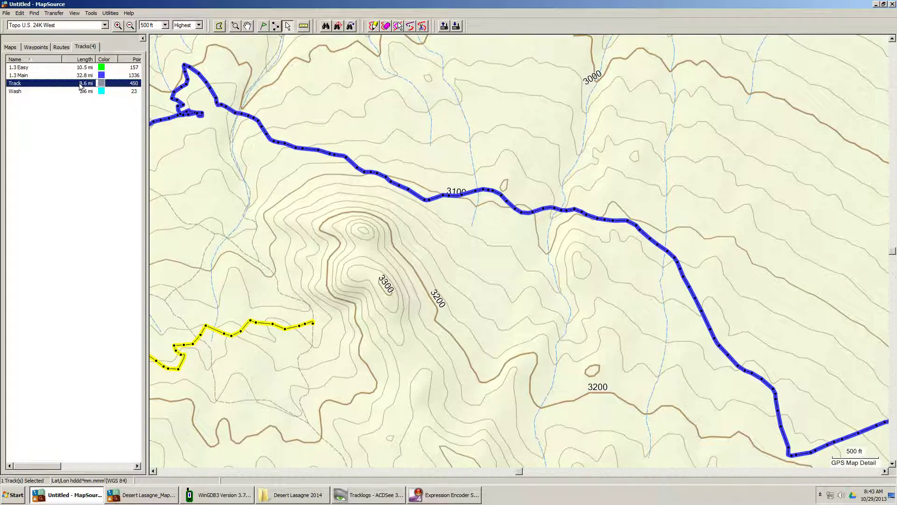
{"action": "right_click", "coordinate": [81, 84]}
{"action": "left_click", "coordinate": [93, 146]}
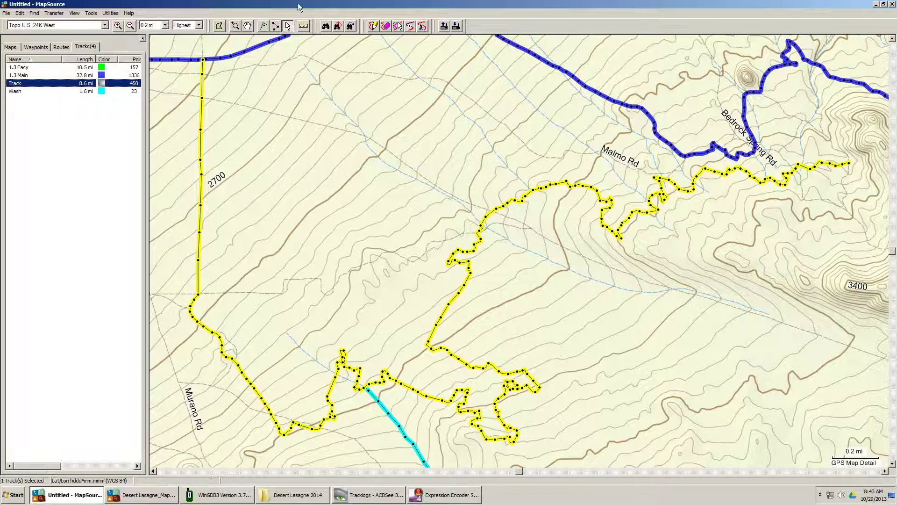
{"action": "left_click", "coordinate": [236, 27]}
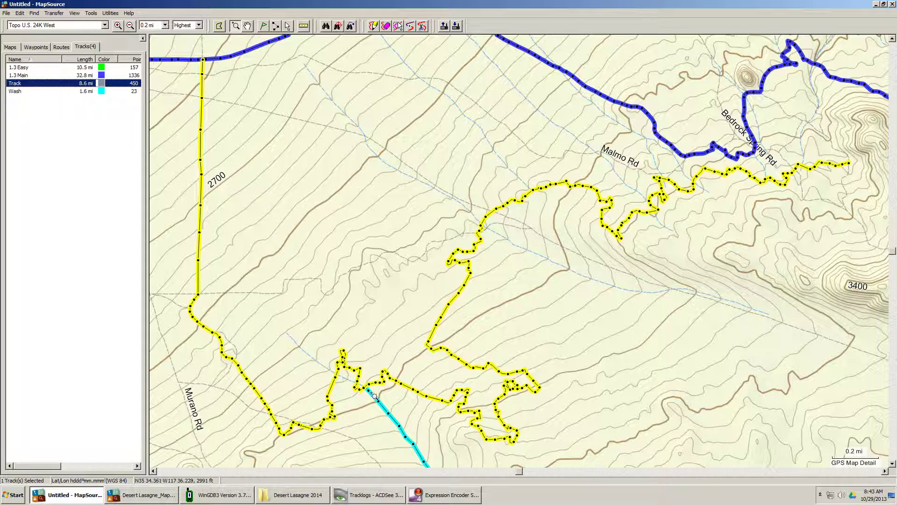
{"action": "left_click_drag", "start_coordinate": [352, 402], "coordinate": [391, 365]}
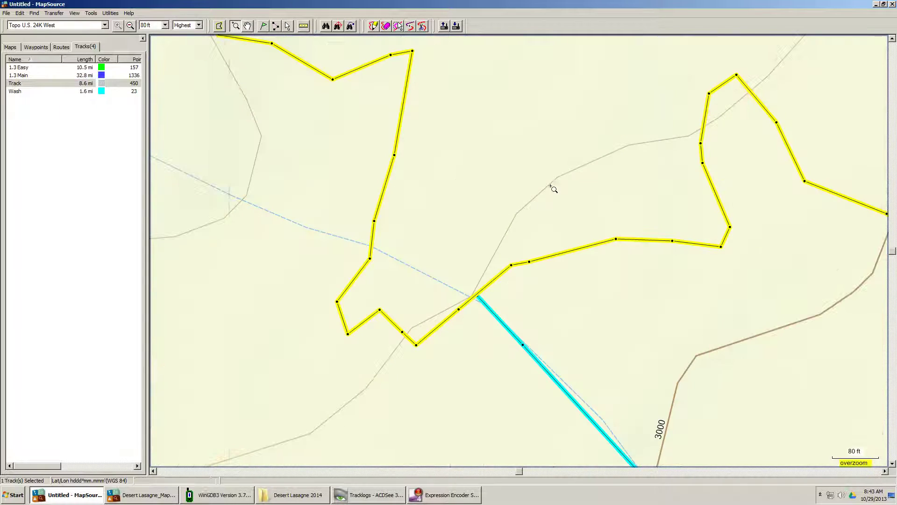
{"action": "left_click", "coordinate": [422, 26]}
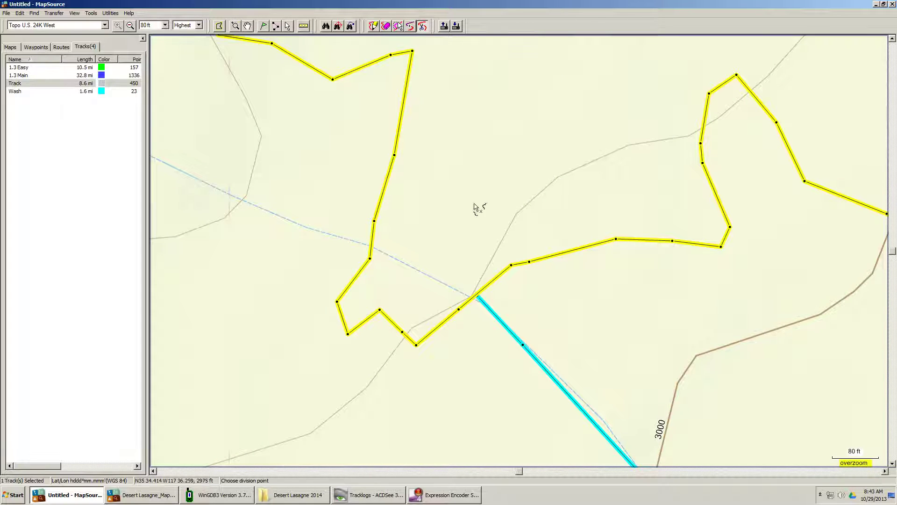
{"action": "left_click", "coordinate": [504, 272]}
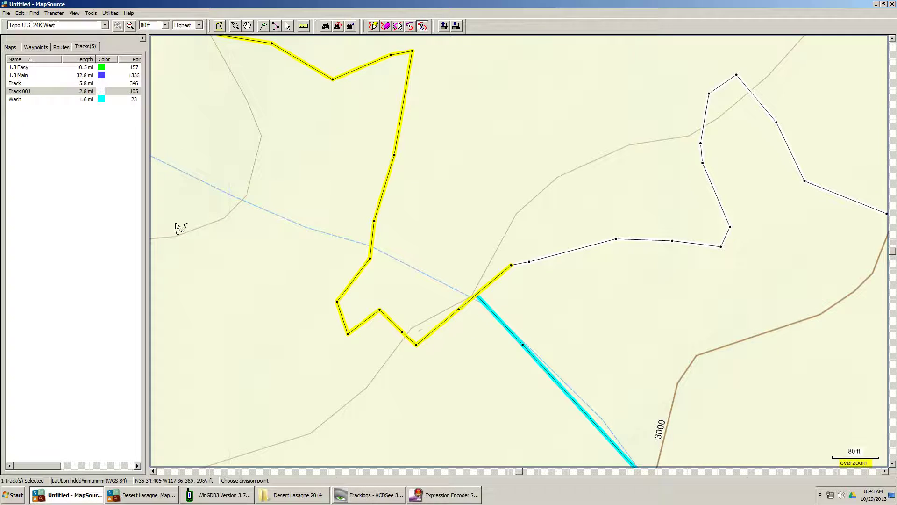
{"action": "key", "text": "Delete"}
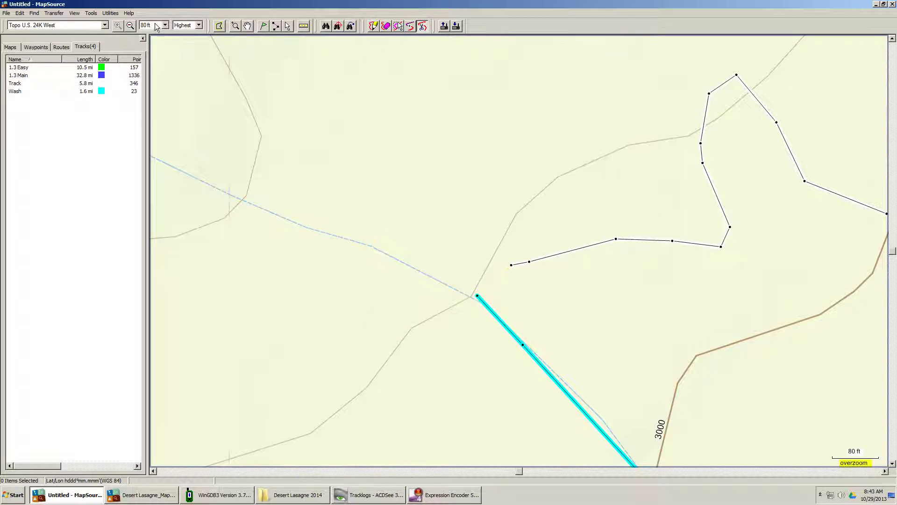
- Examine the trimmed singletrack section from the Wash junction to its eastern end and the nearby 1.3 Main track around Bedrock Spring
{"action": "left_click", "coordinate": [131, 24]}
{"action": "left_click", "coordinate": [131, 24]}
{"action": "left_click", "coordinate": [131, 24]}
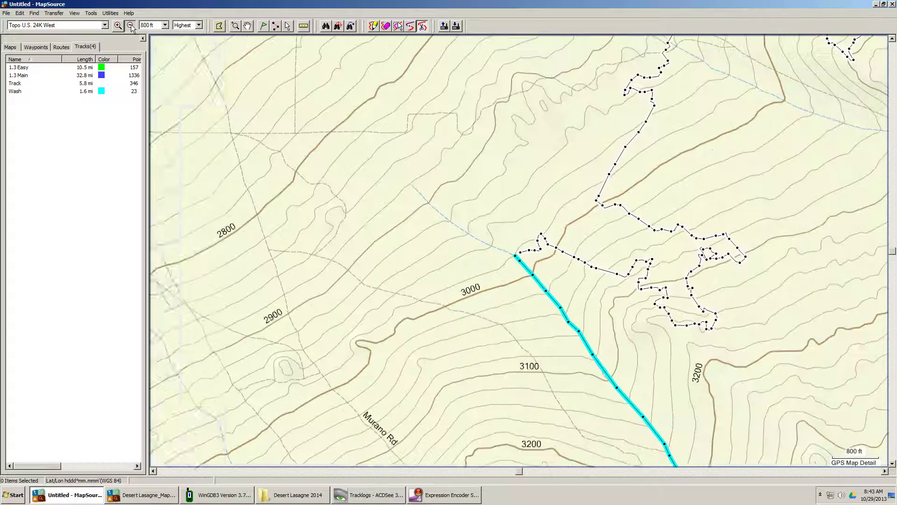
{"action": "left_click", "coordinate": [131, 25]}
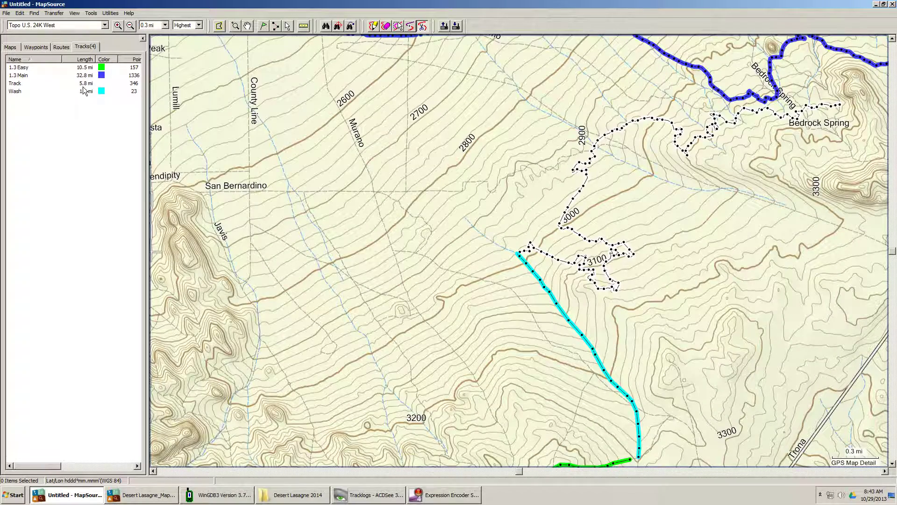
{"action": "left_click", "coordinate": [86, 87]}
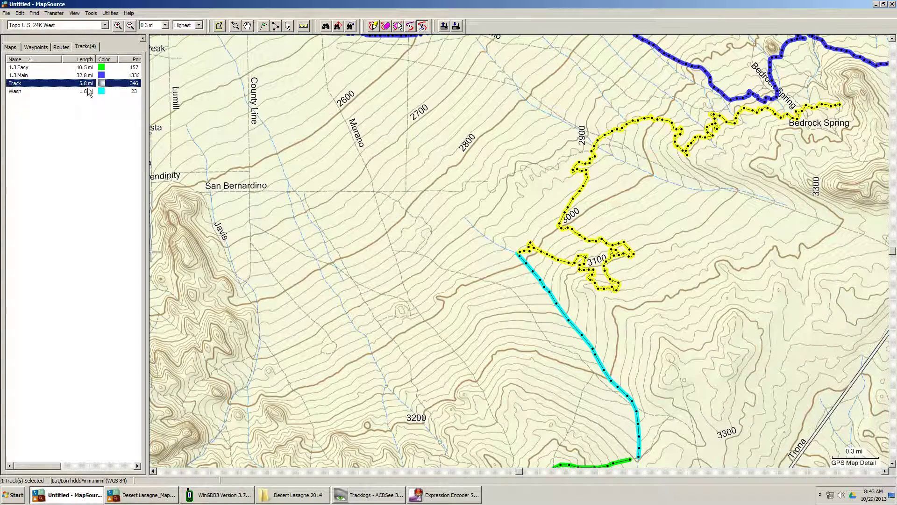
{"action": "left_click", "coordinate": [247, 26]}
{"action": "left_click_drag", "start_coordinate": [581, 113], "coordinate": [310, 224]}
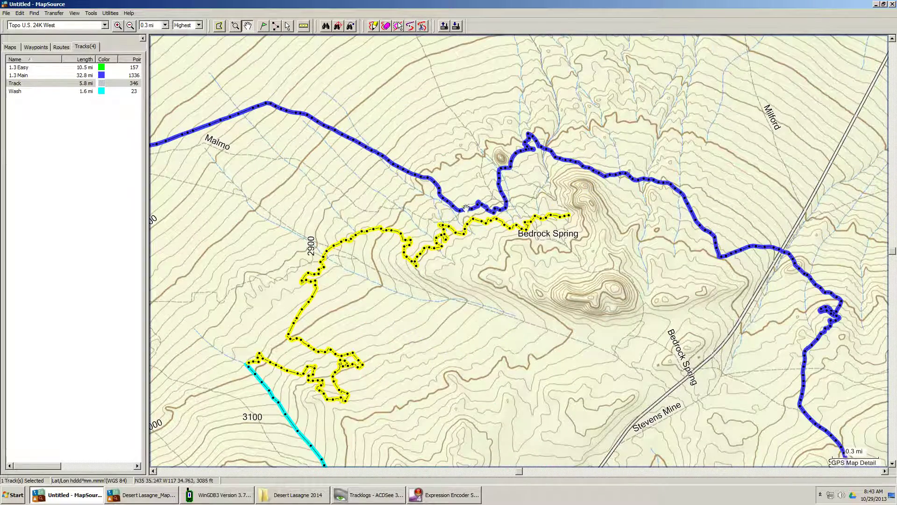
{"action": "left_click", "coordinate": [235, 27]}
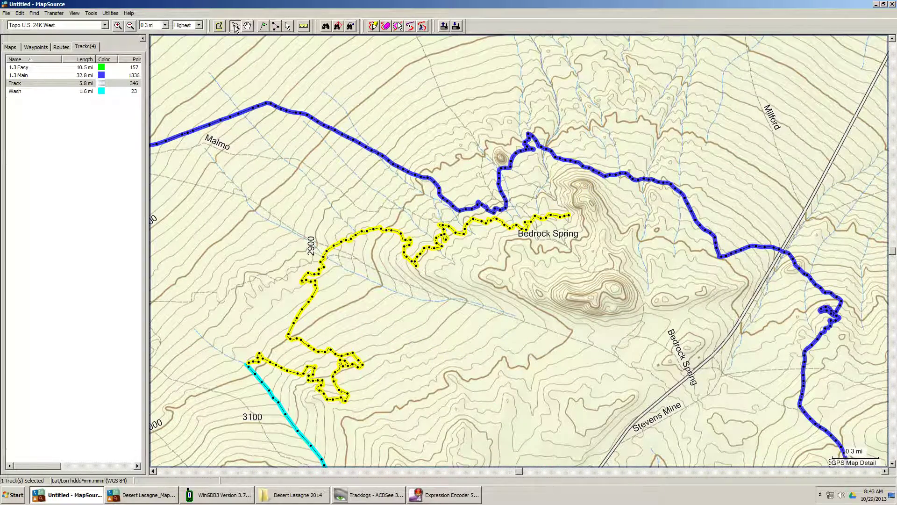
{"action": "left_click_drag", "start_coordinate": [465, 245], "coordinate": [612, 180]}
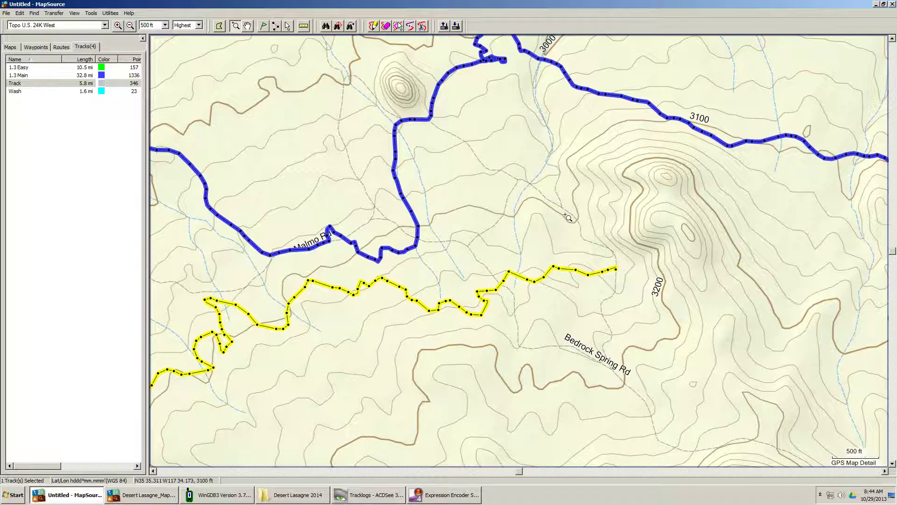
- Delete the whole 1.3 Main track
{"action": "left_click", "coordinate": [130, 25]}
{"action": "left_click", "coordinate": [131, 25]}
{"action": "left_click", "coordinate": [130, 26]}
{"action": "left_click", "coordinate": [131, 26]}
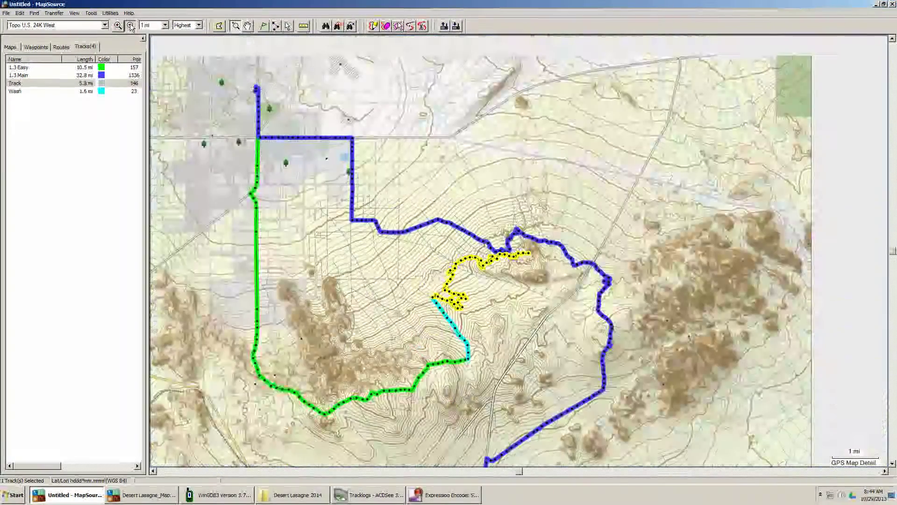
{"action": "left_click", "coordinate": [131, 26]}
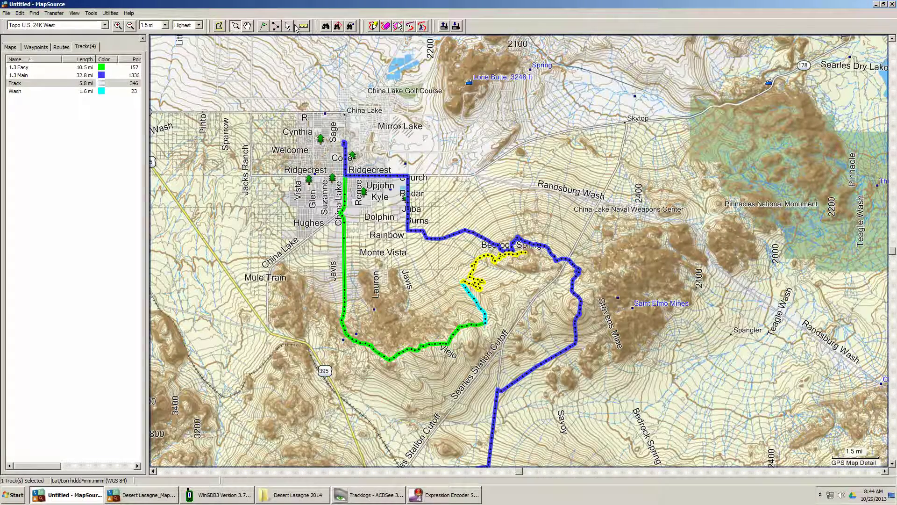
{"action": "left_click", "coordinate": [289, 26]}
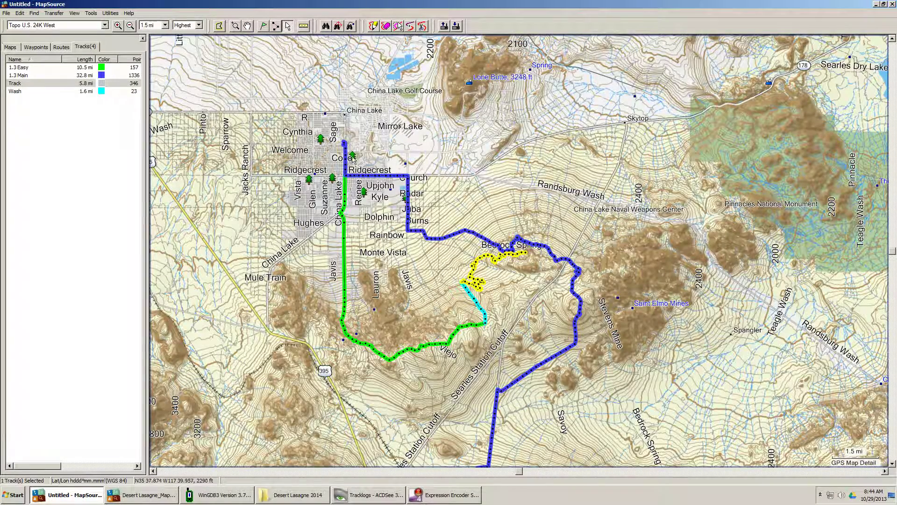
{"action": "left_click", "coordinate": [407, 215]}
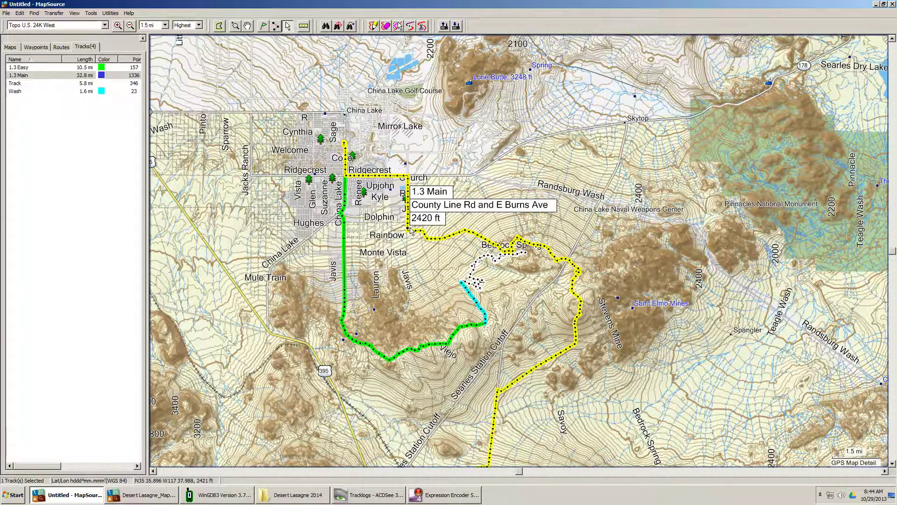
{"action": "key", "text": "Delete"}
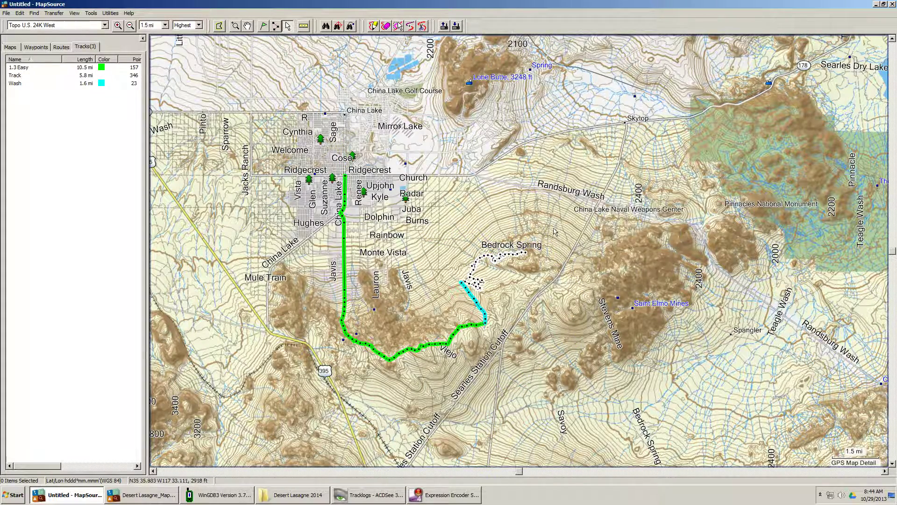
- Create an auto-routed route from the eastern end of the singletrack section northwest along the dashed trail to near the 3100 ft contour
{"action": "left_click", "coordinate": [236, 26]}
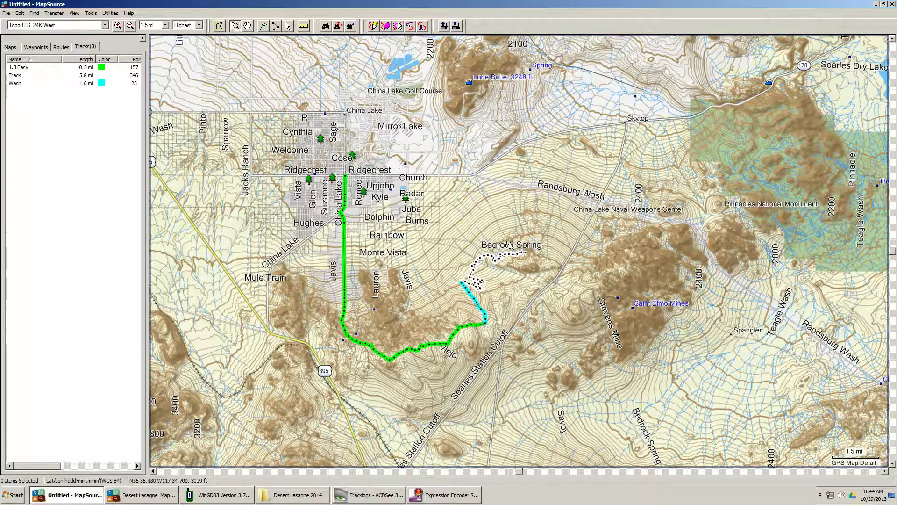
{"action": "left_click_drag", "start_coordinate": [501, 257], "coordinate": [559, 229]}
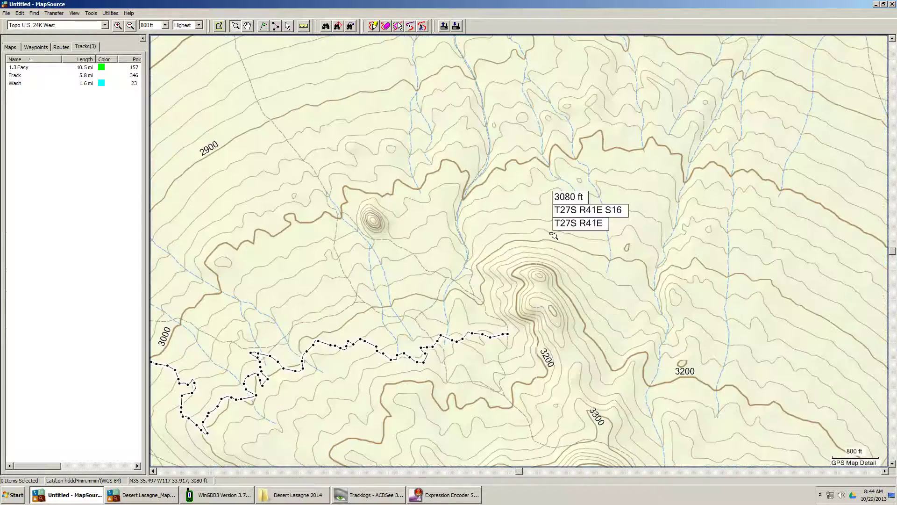
{"action": "left_click_drag", "start_coordinate": [464, 345], "coordinate": [537, 289]}
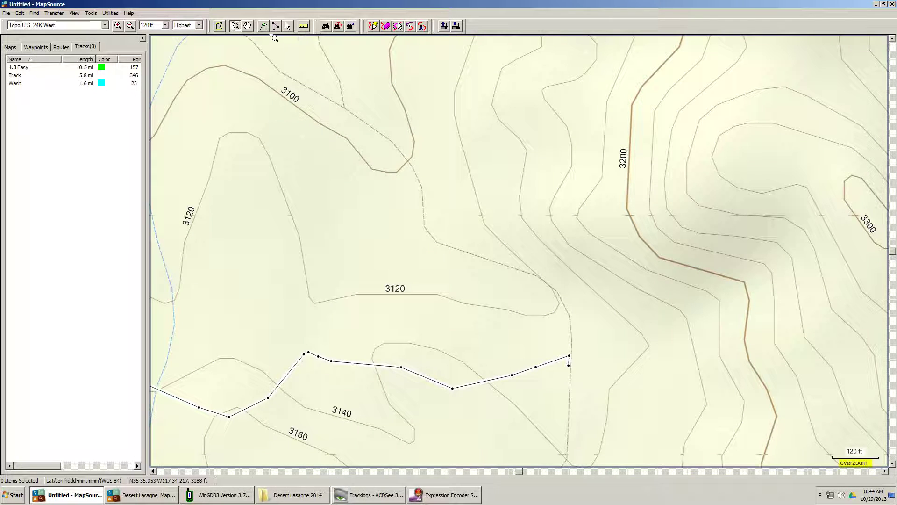
{"action": "left_click", "coordinate": [572, 347]}
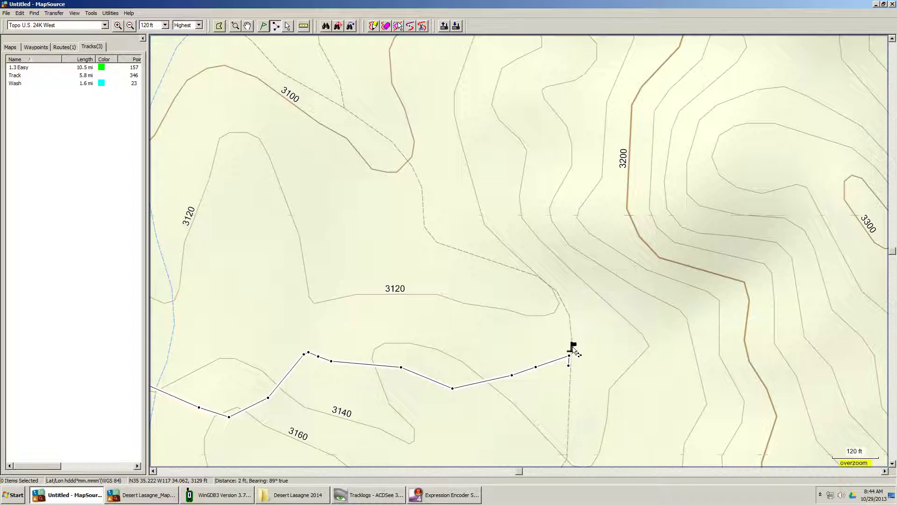
{"action": "left_click", "coordinate": [291, 79]}
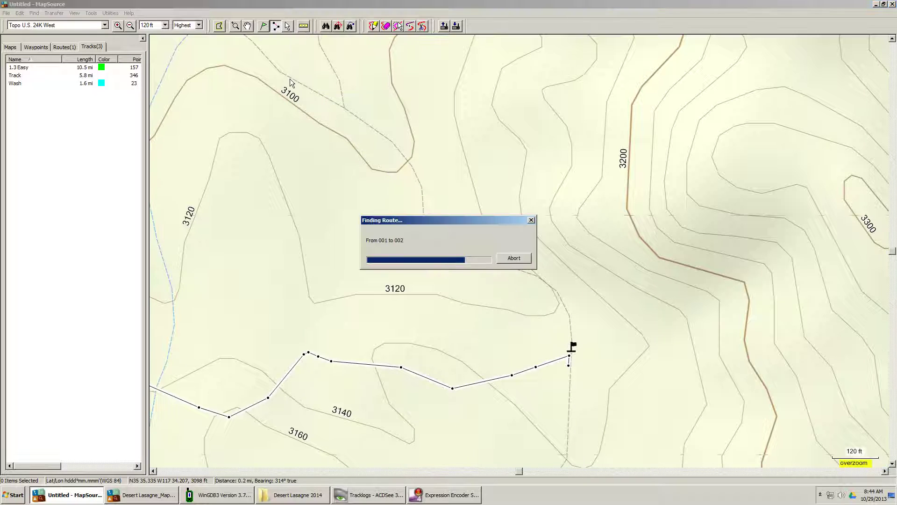
- Extend the route north along the dashed trail, through a mid-trail point, to the trail's northern end just below the 2600 ft contour
{"action": "left_click", "coordinate": [131, 26]}
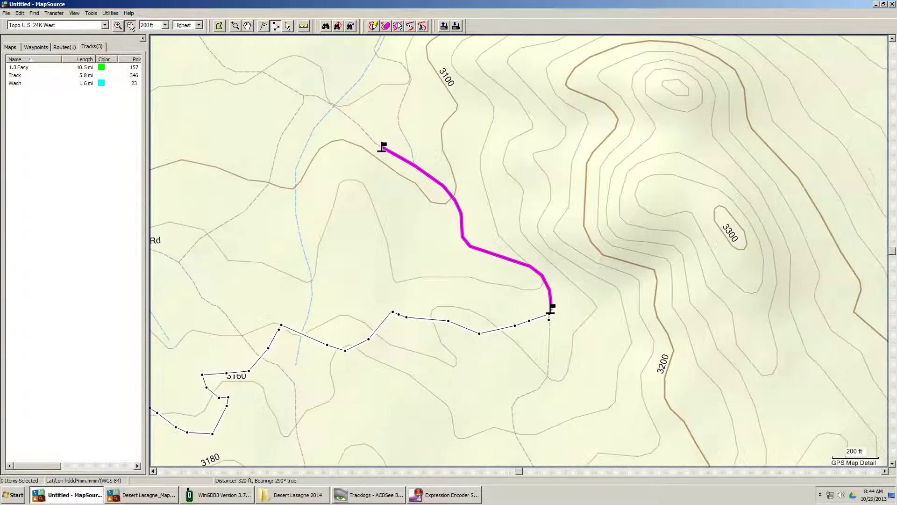
{"action": "left_click", "coordinate": [131, 25]}
{"action": "left_click", "coordinate": [131, 25]}
{"action": "scroll", "coordinate": [359, 215], "scroll_direction": "up", "scroll_amount": 3}
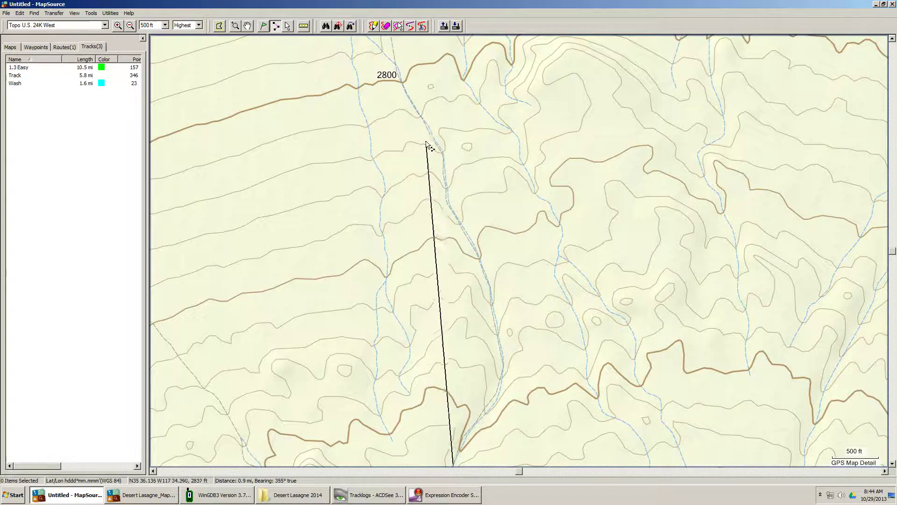
{"action": "left_click", "coordinate": [443, 161]}
{"action": "scroll", "coordinate": [447, 173], "scroll_direction": "up", "scroll_amount": 3}
{"action": "scroll", "coordinate": [448, 187], "scroll_direction": "up", "scroll_amount": 5}
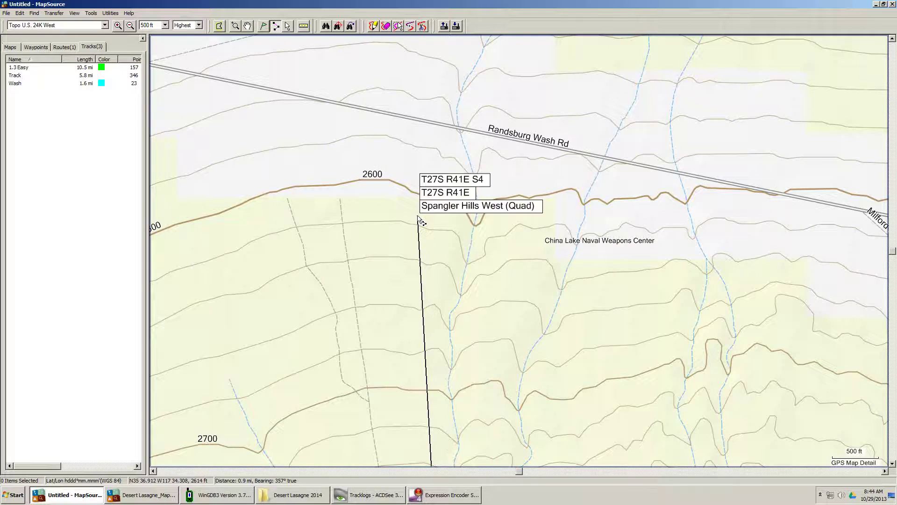
{"action": "scroll", "coordinate": [421, 220], "scroll_direction": "down", "scroll_amount": 2}
{"action": "scroll", "coordinate": [420, 219], "scroll_direction": "up", "scroll_amount": 1}
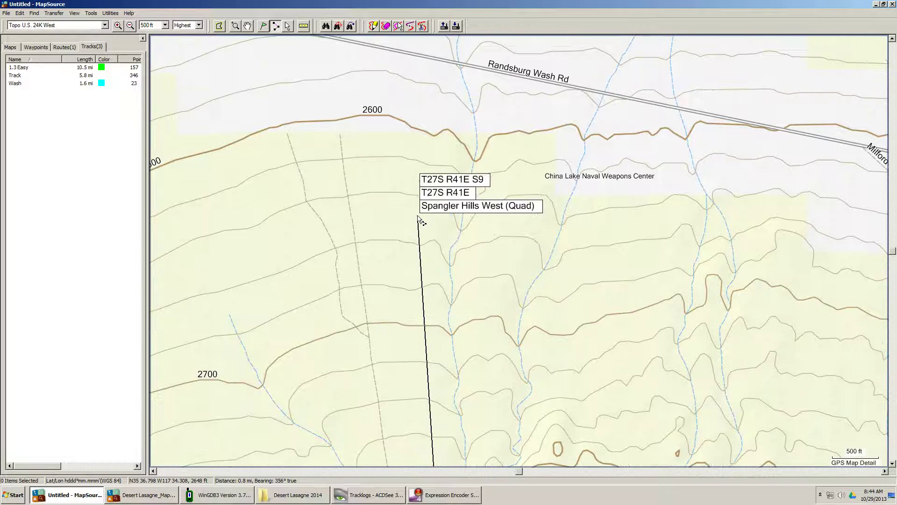
{"action": "left_click", "coordinate": [340, 135]}
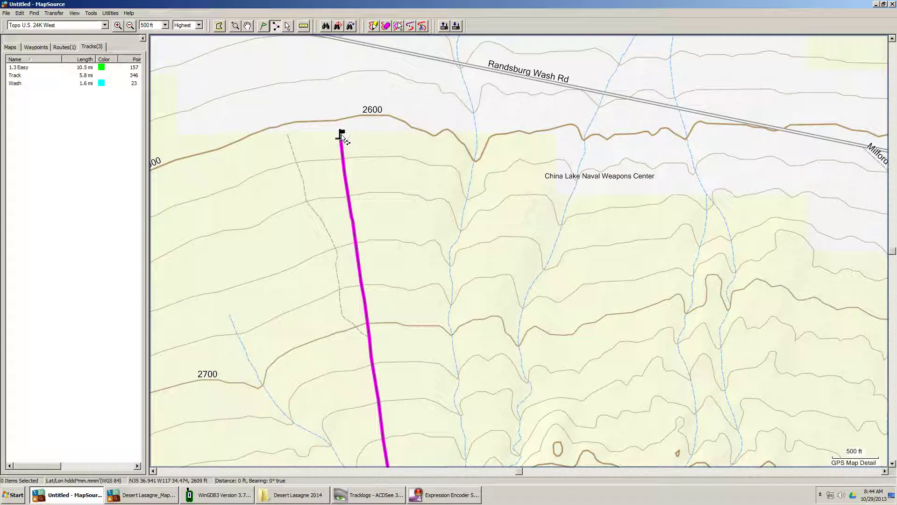
- Try to extend the route from the trail's northern end to Randsburg Wash Road, and undo that extension
{"action": "left_click", "coordinate": [130, 25]}
{"action": "left_click", "coordinate": [130, 26]}
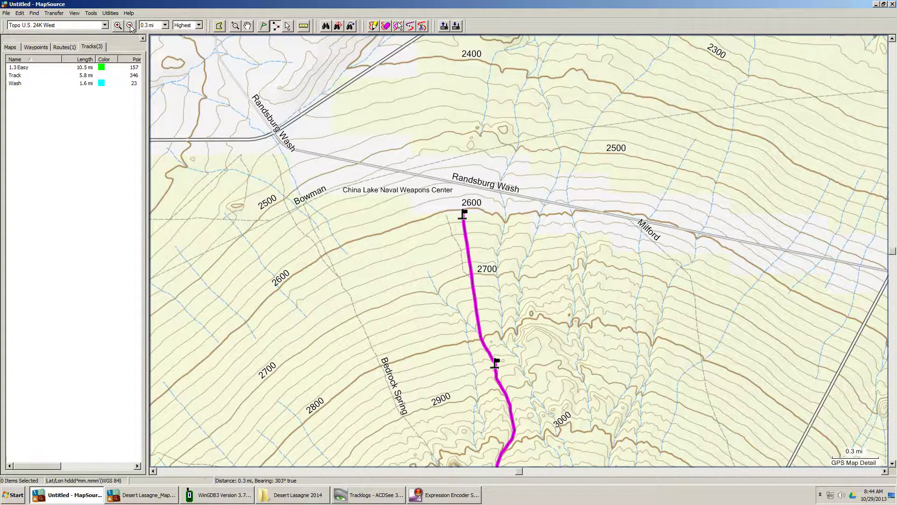
{"action": "mouse_move", "coordinate": [466, 189]}
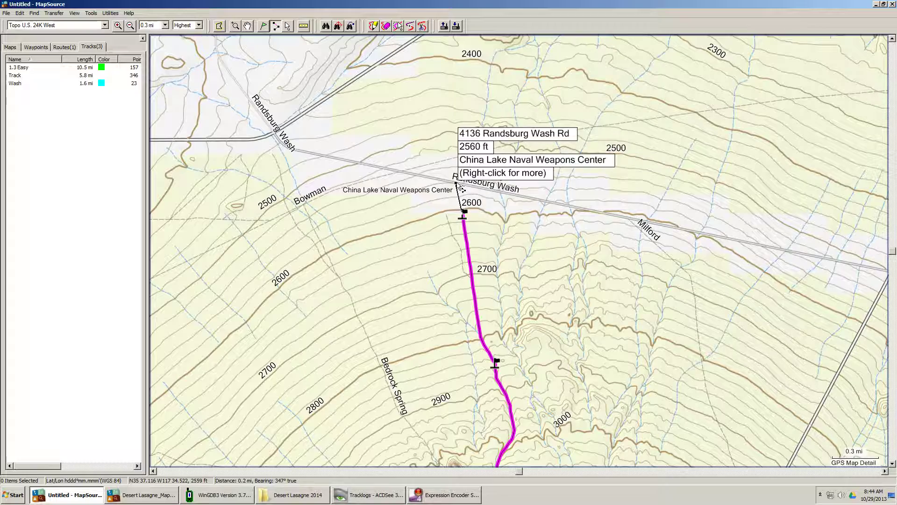
{"action": "left_click", "coordinate": [460, 189]}
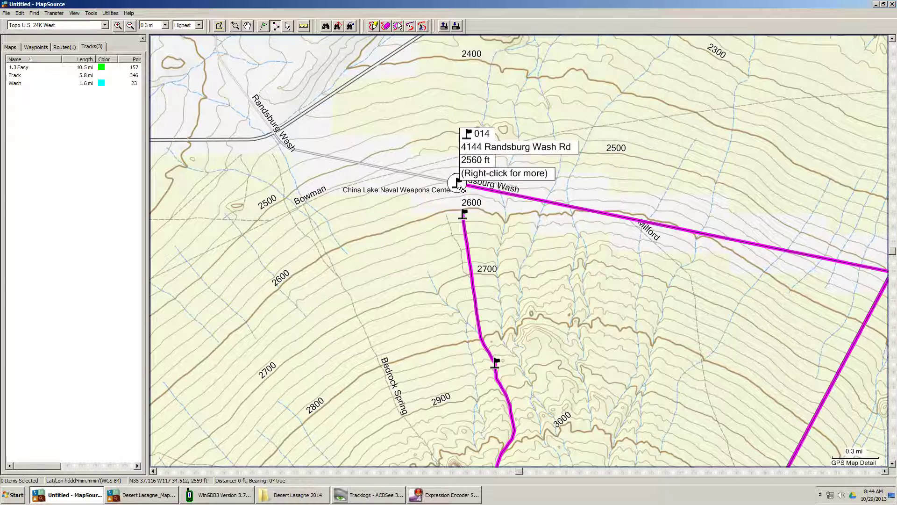
{"action": "scroll", "coordinate": [523, 203], "scroll_direction": "down", "scroll_amount": 5}
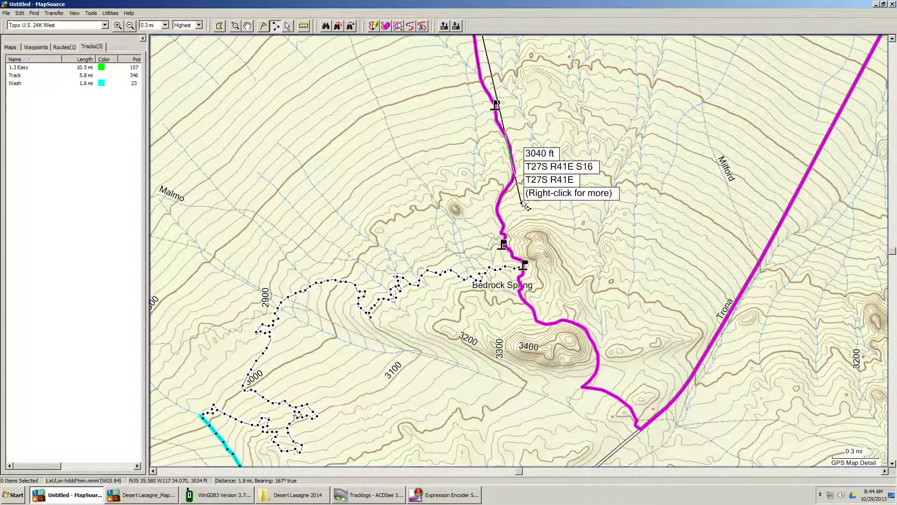
{"action": "scroll", "coordinate": [523, 203], "scroll_direction": "up", "scroll_amount": 4}
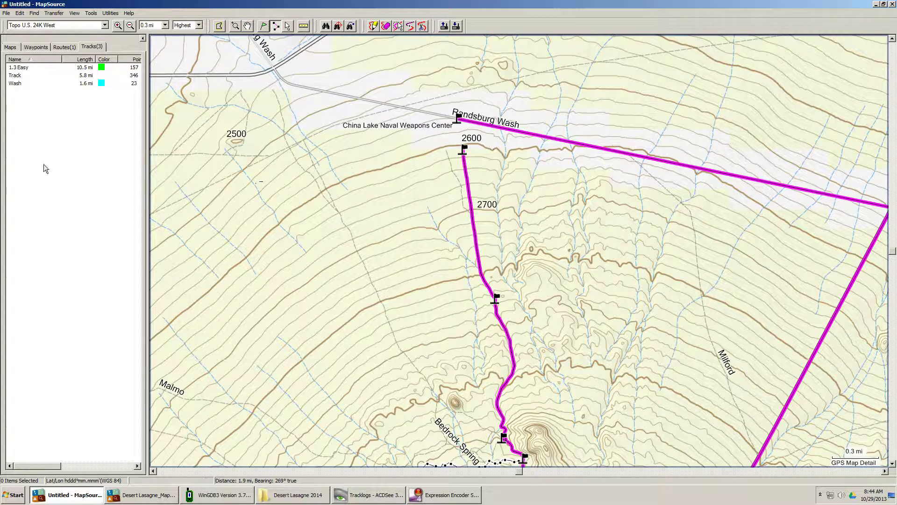
{"action": "left_click", "coordinate": [20, 13]}
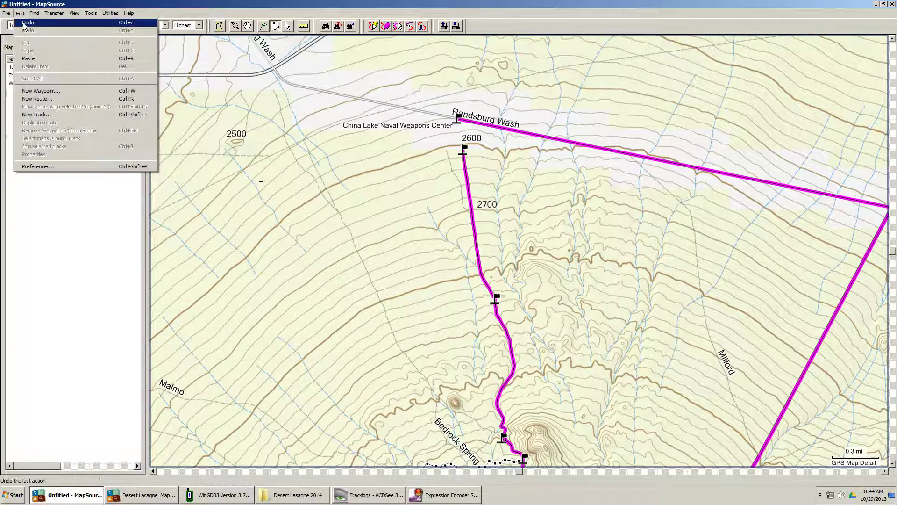
{"action": "left_click", "coordinate": [25, 23]}
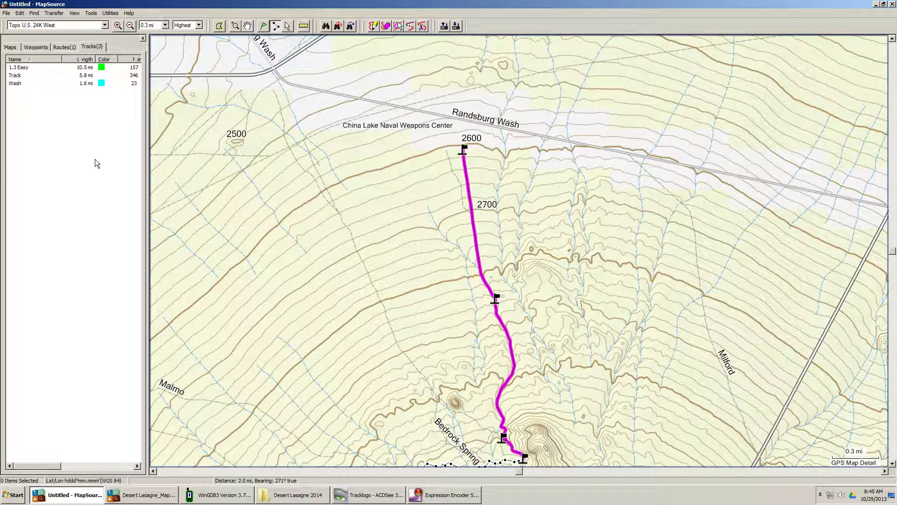
- Cut the 001 to 010 route to the clipboard
{"action": "left_click", "coordinate": [62, 46]}
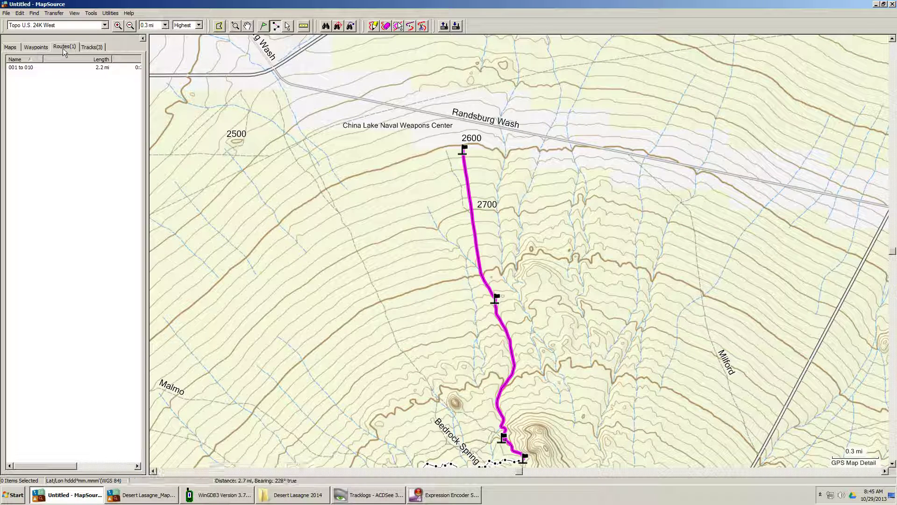
{"action": "left_click", "coordinate": [32, 69]}
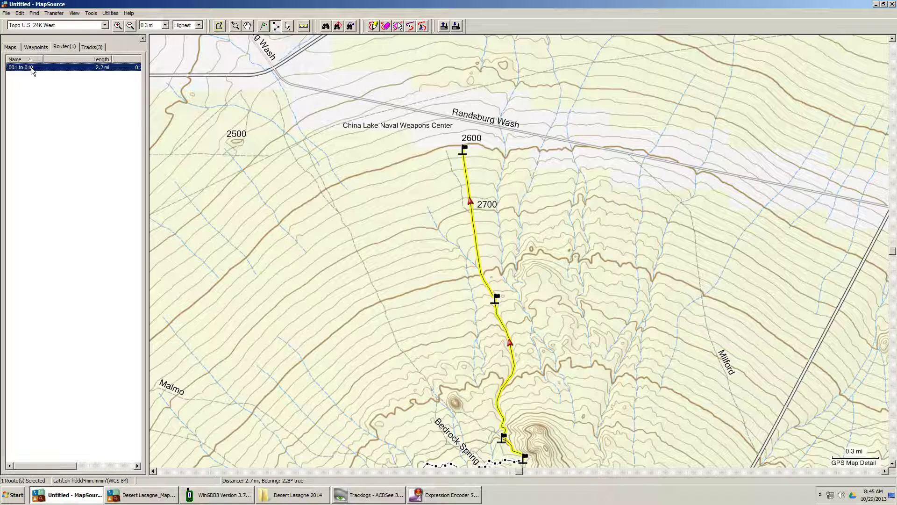
{"action": "right_click", "coordinate": [31, 67]}
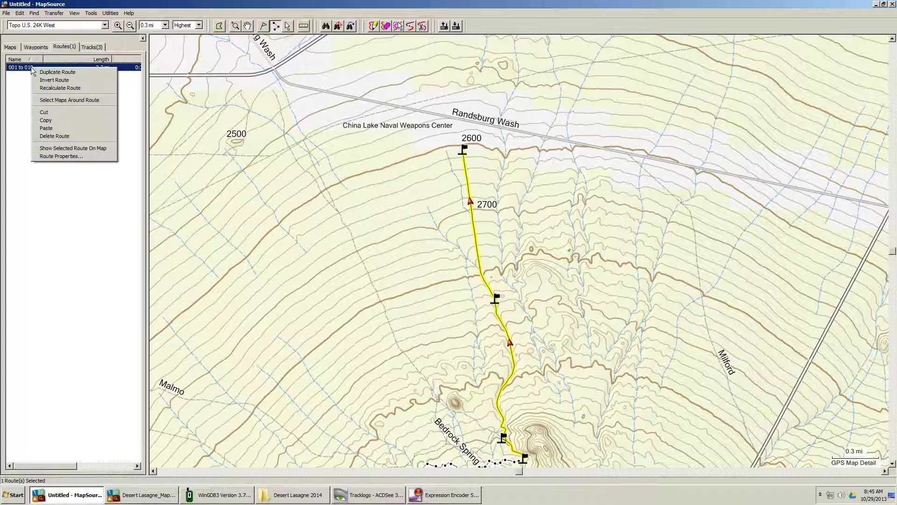
{"action": "left_click", "coordinate": [48, 113]}
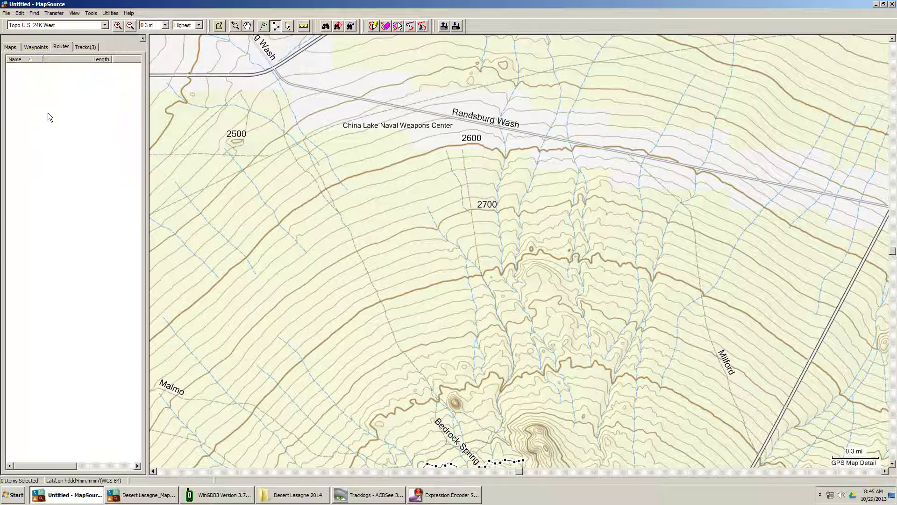
- Switch to WinGDB3 and convert the clipboard route to a track with all route points, with output to the clipboard
{"action": "left_click", "coordinate": [218, 496]}
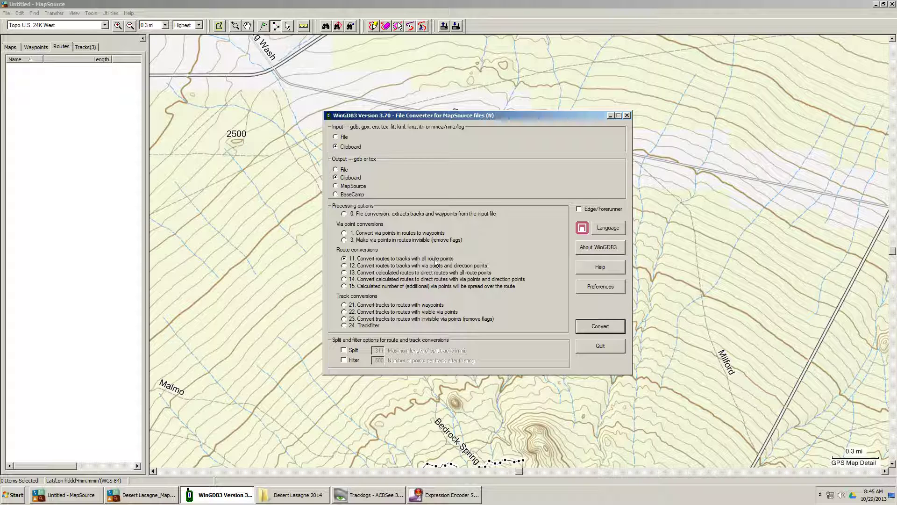
{"action": "left_click", "coordinate": [596, 327]}
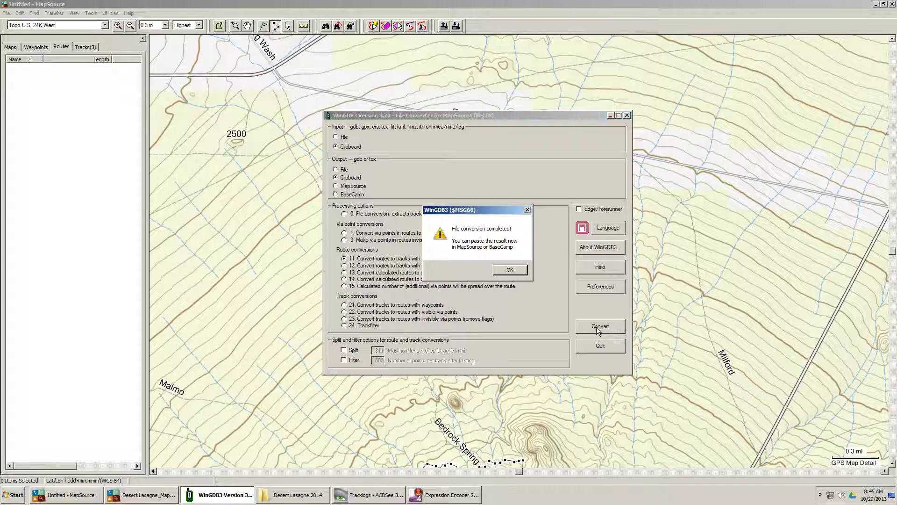
{"action": "left_click", "coordinate": [518, 271]}
- Return to MapSource, paste the converted track and select it in the list of tracks
{"action": "left_click", "coordinate": [83, 154]}
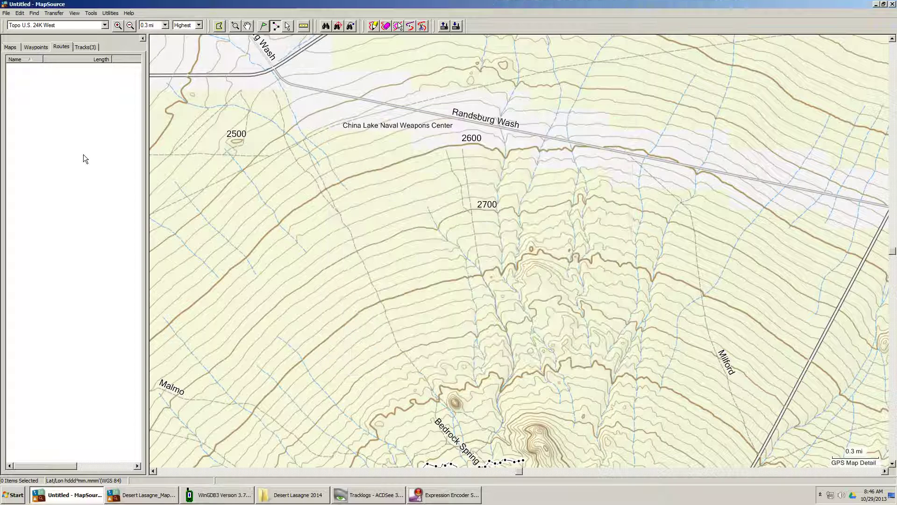
{"action": "right_click", "coordinate": [34, 129]}
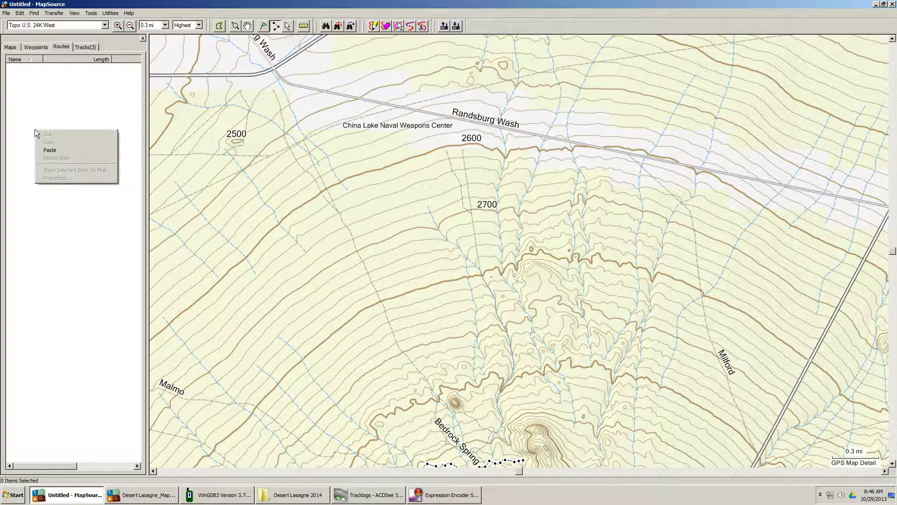
{"action": "left_click", "coordinate": [50, 150]}
{"action": "left_click", "coordinate": [76, 47]}
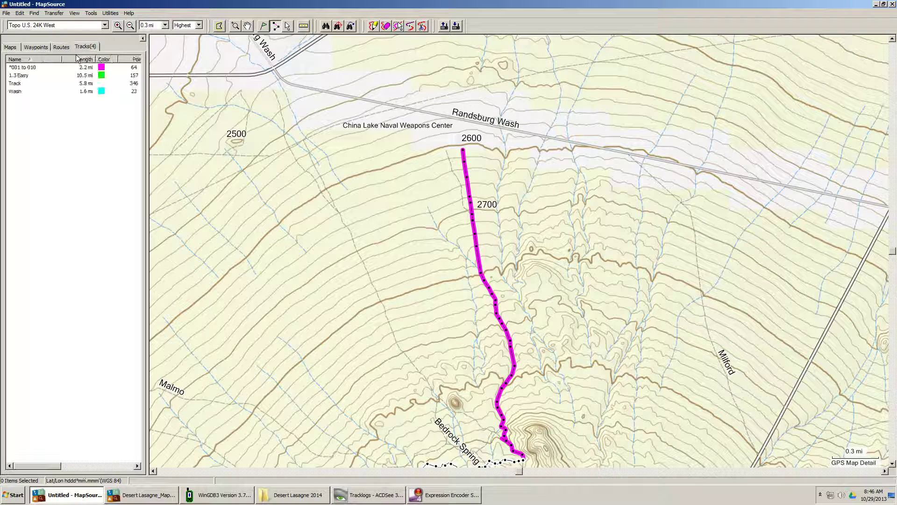
{"action": "left_click", "coordinate": [86, 68]}
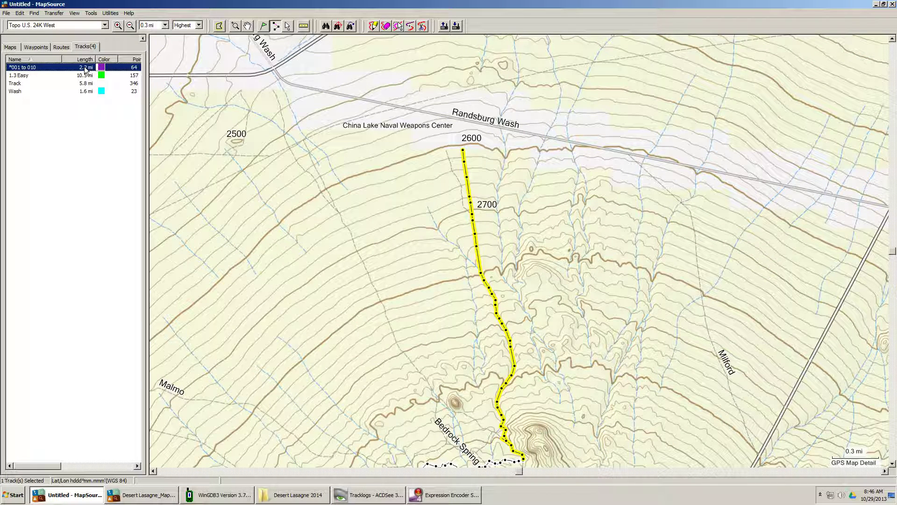
- Start a track join with 1.3 Easy as the base track, with all four tracks in view
{"action": "left_click", "coordinate": [248, 26]}
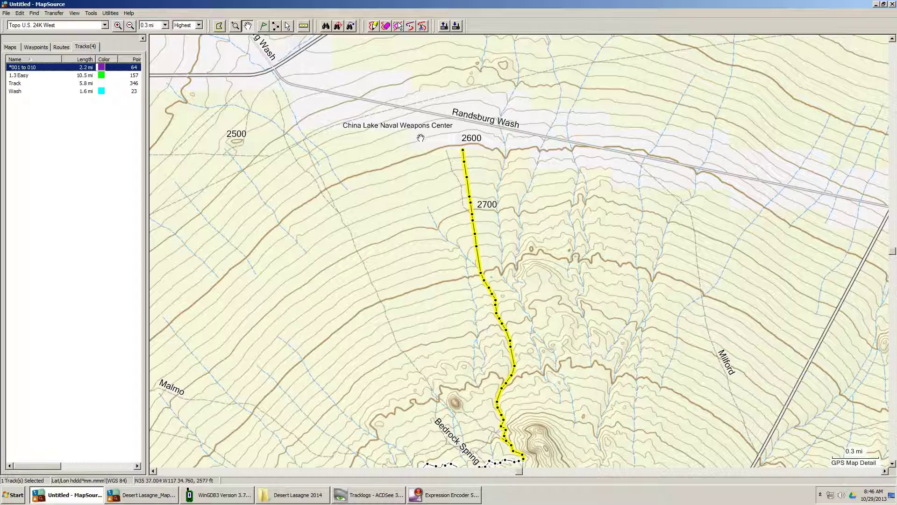
{"action": "left_click_drag", "start_coordinate": [428, 164], "coordinate": [480, 250]}
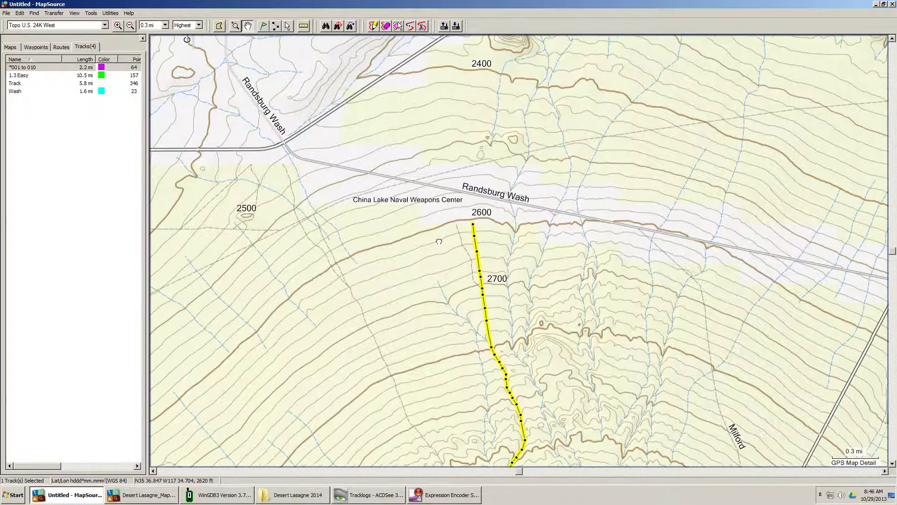
{"action": "left_click_drag", "start_coordinate": [427, 260], "coordinate": [517, 49]}
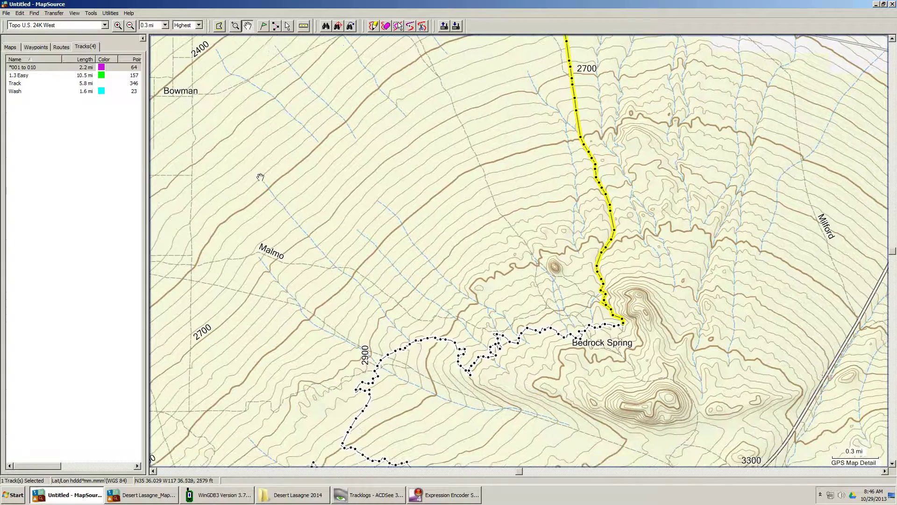
{"action": "left_click", "coordinate": [130, 26]}
{"action": "left_click", "coordinate": [130, 26]}
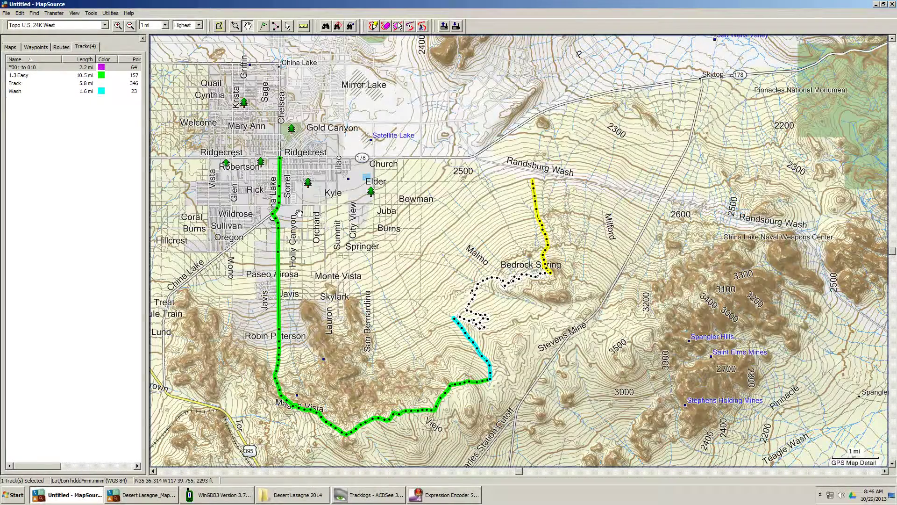
{"action": "left_click", "coordinate": [84, 75]}
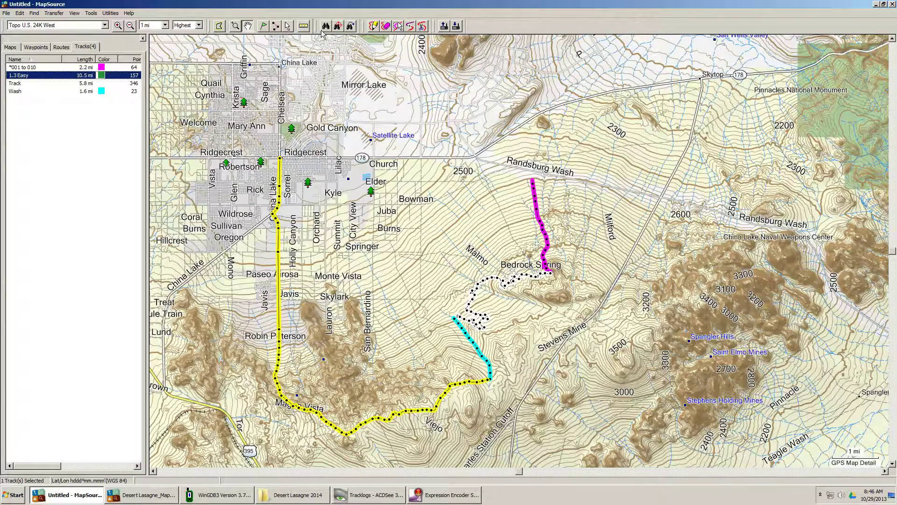
{"action": "left_click", "coordinate": [410, 27]}
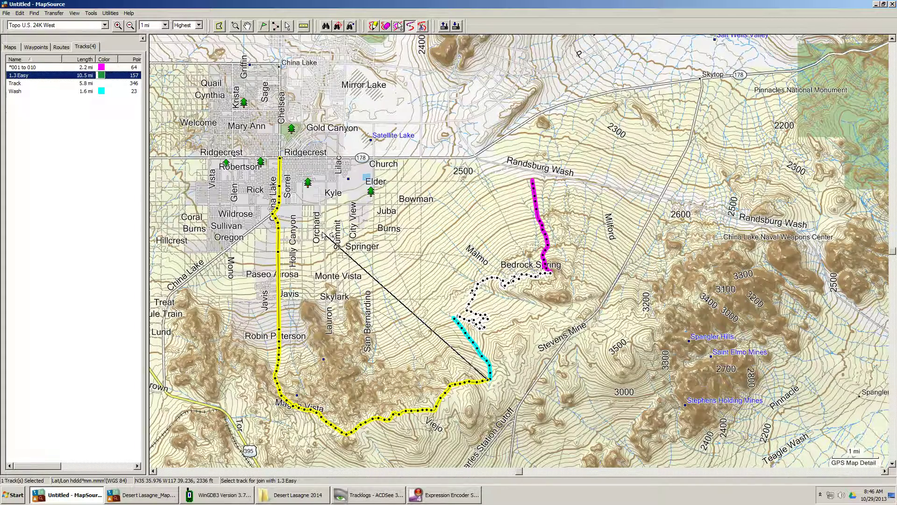
- Try joining from the start of the 1.3 Easy track, and switch back to joining from its finish
{"action": "left_click", "coordinate": [394, 253]}
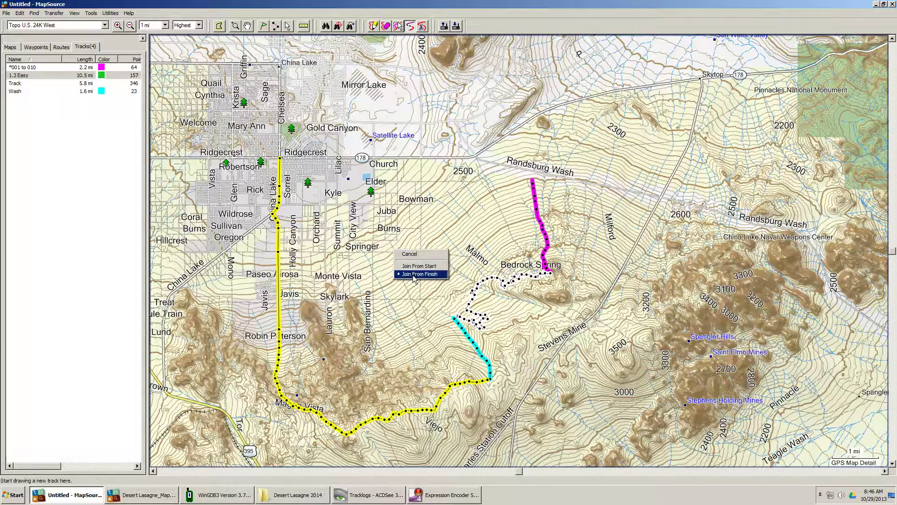
{"action": "left_click", "coordinate": [420, 266]}
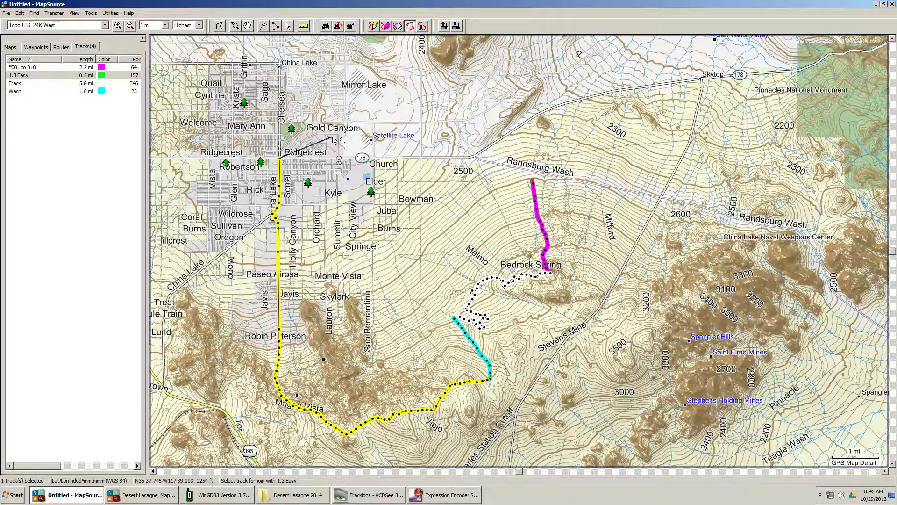
{"action": "left_click", "coordinate": [406, 224]}
{"action": "left_click", "coordinate": [431, 244]}
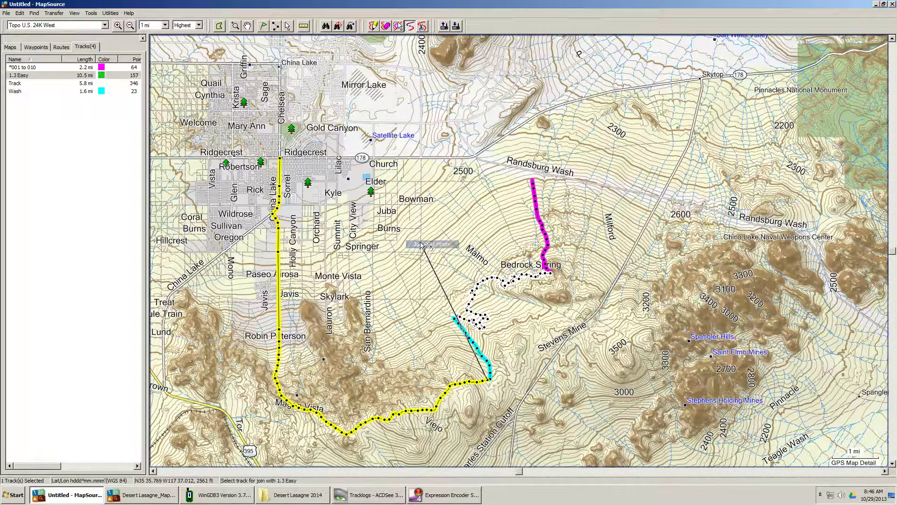
- Join the Wash track, the track named Track and the 001 to 010 track onto the end of 1.3 Easy, in that order
{"action": "left_click", "coordinate": [490, 375]}
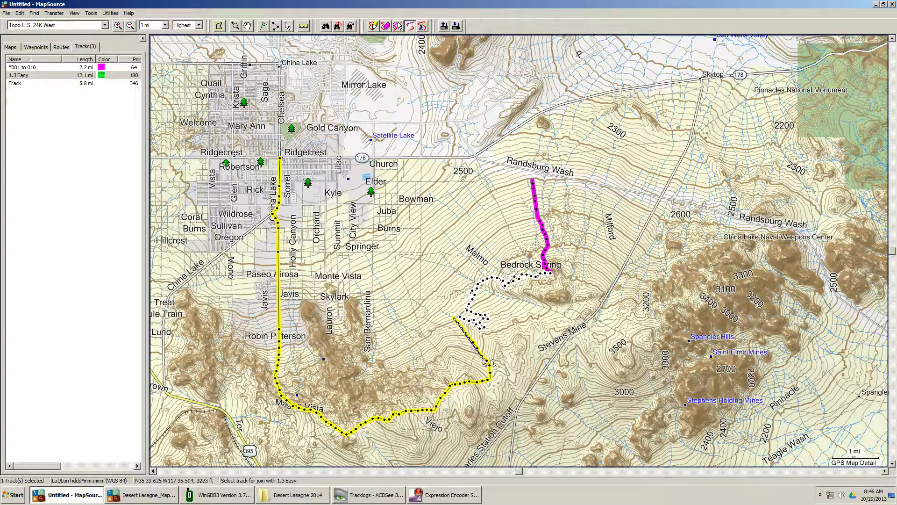
{"action": "left_click", "coordinate": [464, 320]}
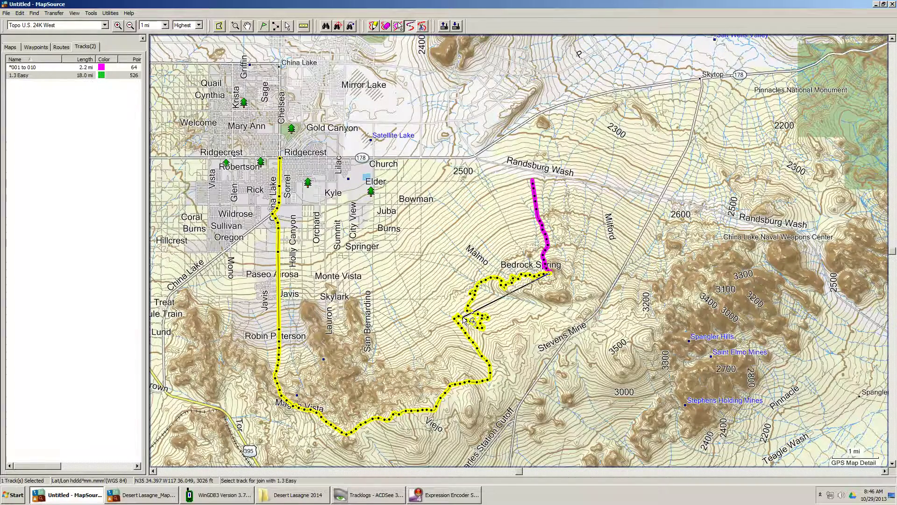
{"action": "left_click", "coordinate": [551, 270]}
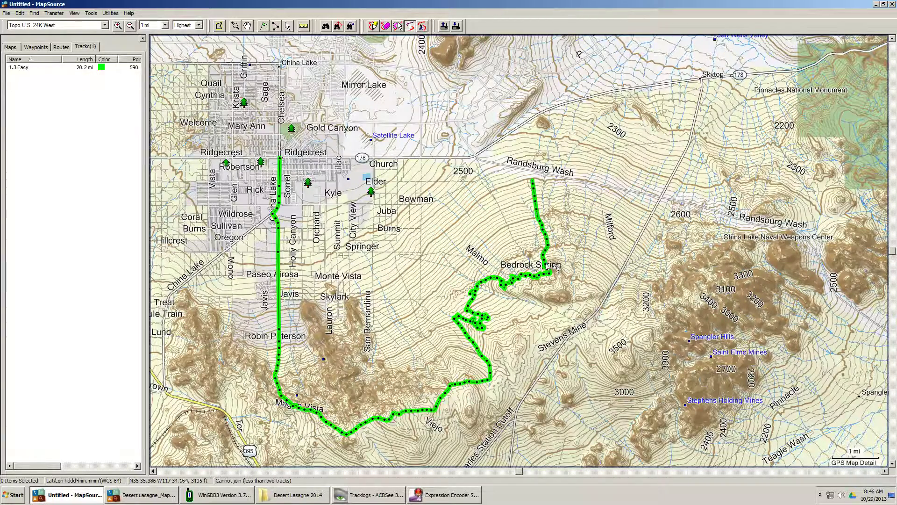
{"action": "left_click", "coordinate": [92, 66]}
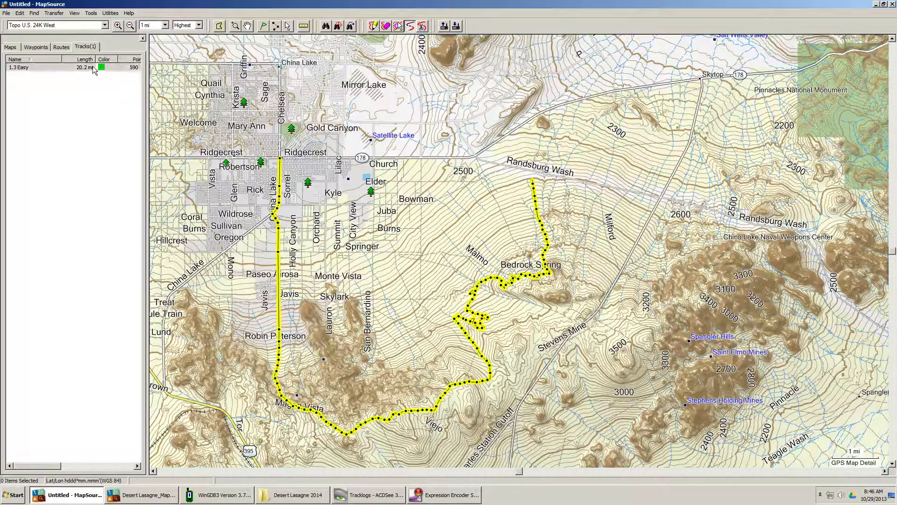
{"action": "left_click", "coordinate": [132, 76]}
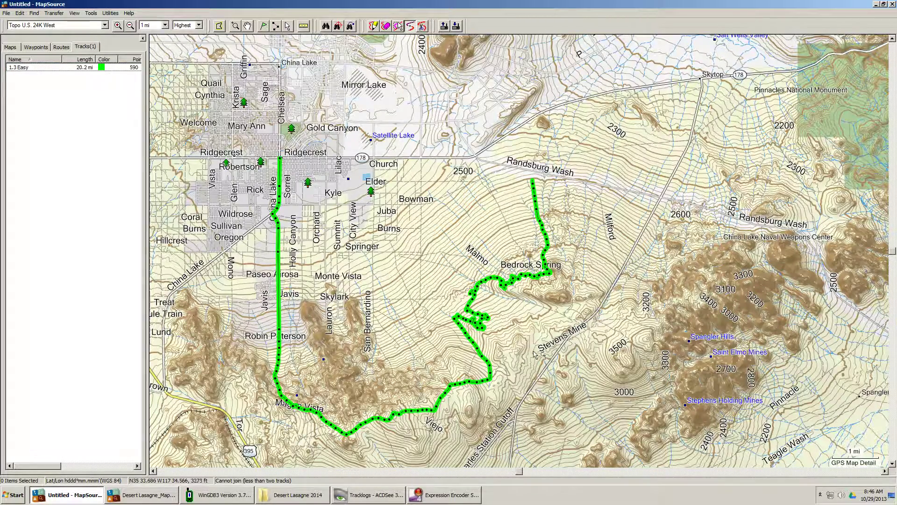
- Extend the joined 1.3 Easy track from its northern end to Randsburg Wash Rd by drawing four more points
{"action": "left_click", "coordinate": [236, 26]}
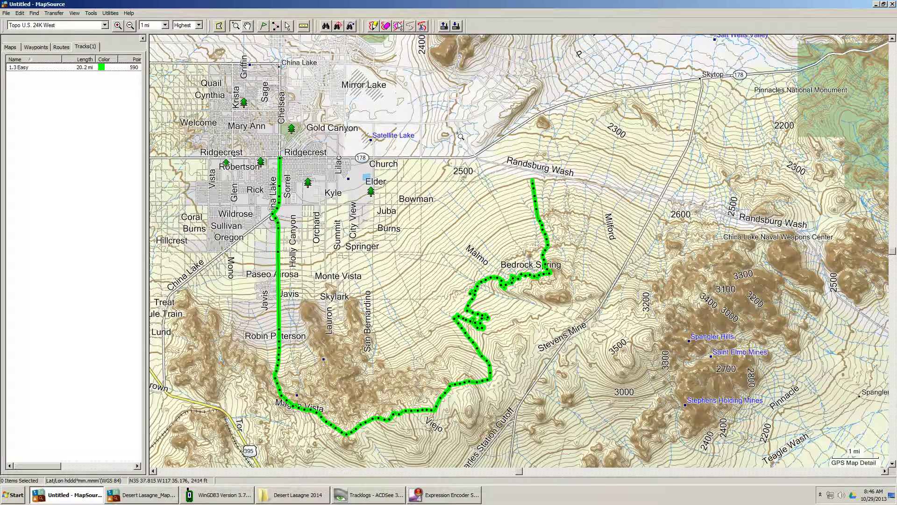
{"action": "left_click_drag", "start_coordinate": [512, 200], "coordinate": [563, 156]}
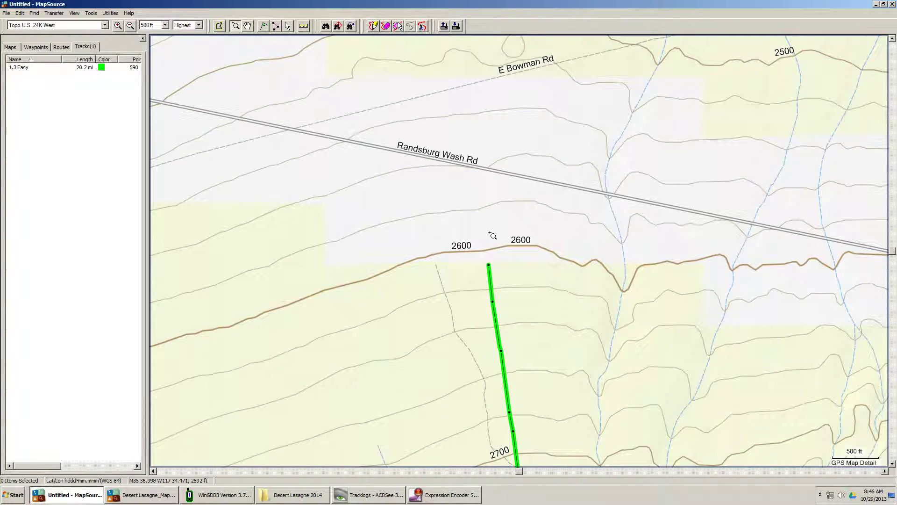
{"action": "mouse_move", "coordinate": [494, 183]}
{"action": "left_click", "coordinate": [86, 68]}
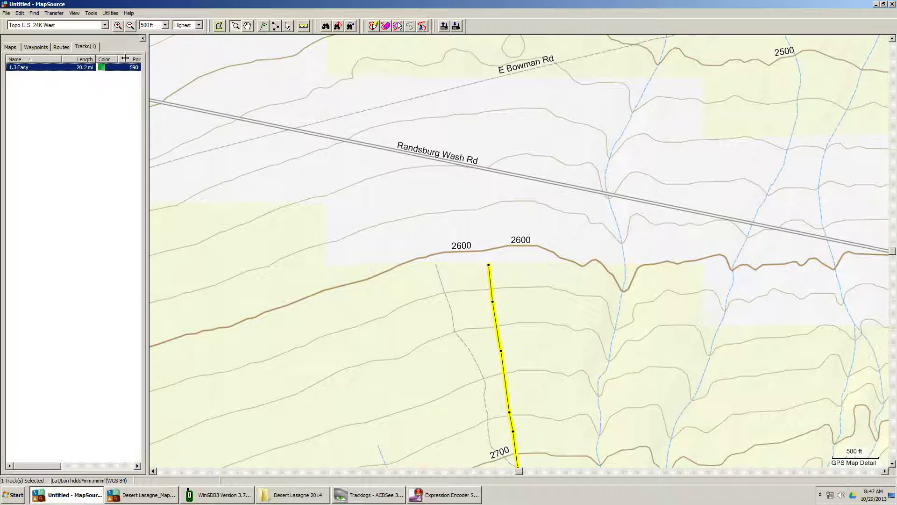
{"action": "left_click", "coordinate": [374, 25]}
{"action": "left_click", "coordinate": [487, 238]}
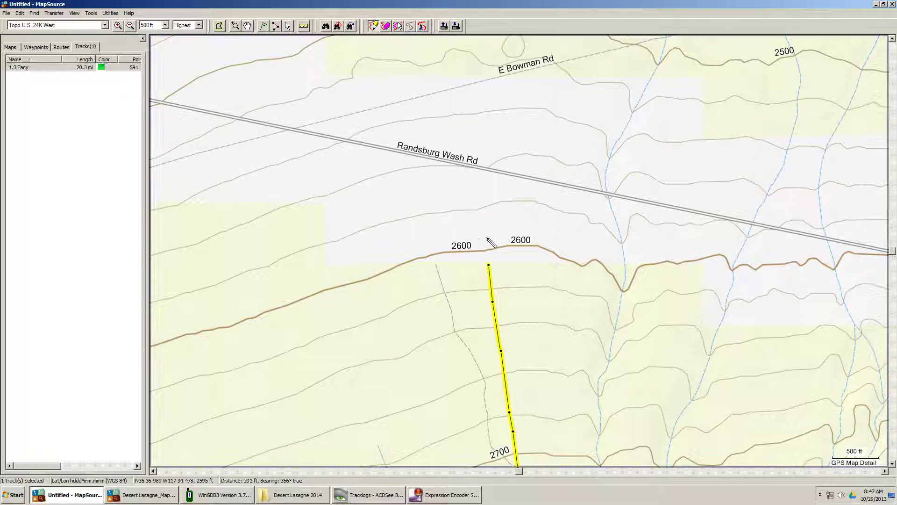
{"action": "left_click", "coordinate": [489, 213]}
{"action": "left_click", "coordinate": [496, 191]}
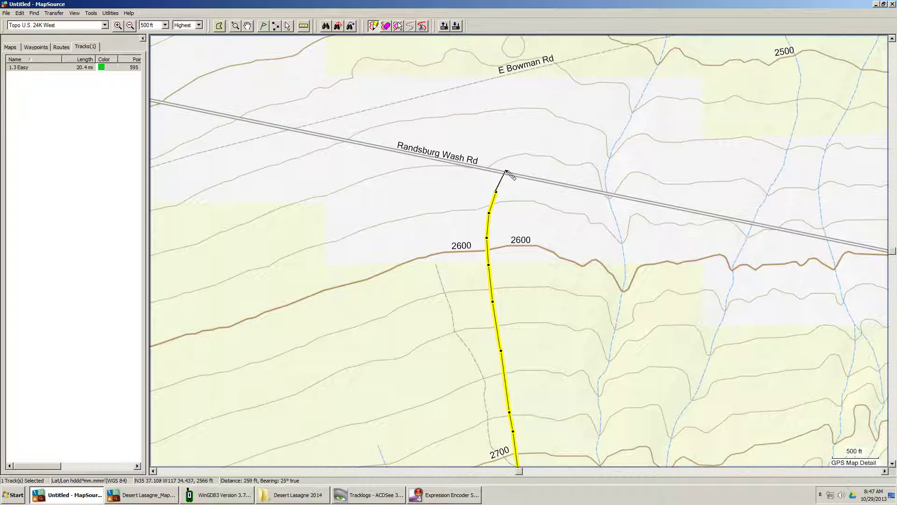
{"action": "left_click", "coordinate": [499, 173]}
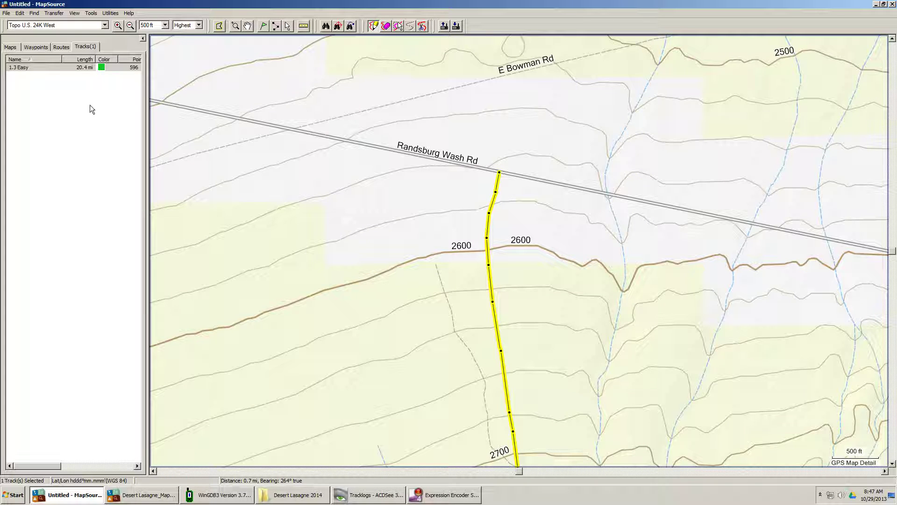
- Examine the whole extended 1.3 Easy track on the map, from Ridgecrest to Randsburg Wash
{"action": "left_click", "coordinate": [83, 67]}
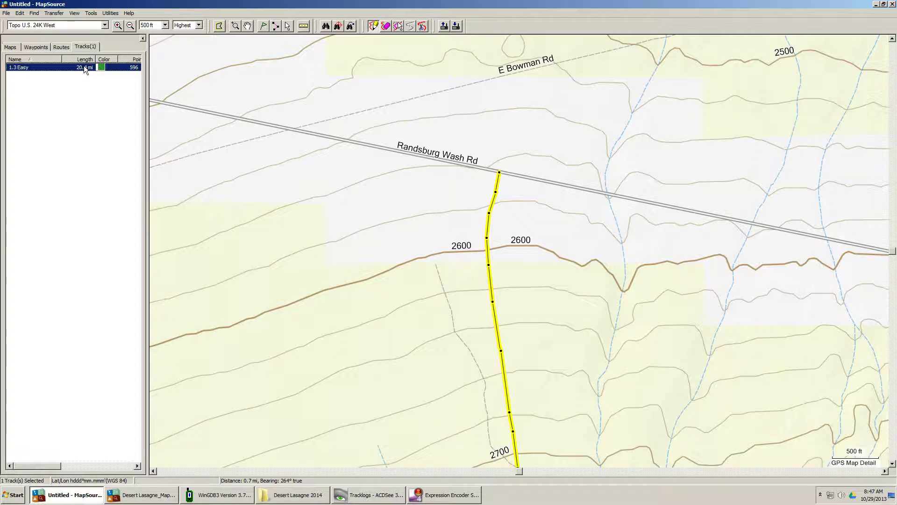
{"action": "left_click", "coordinate": [247, 27]}
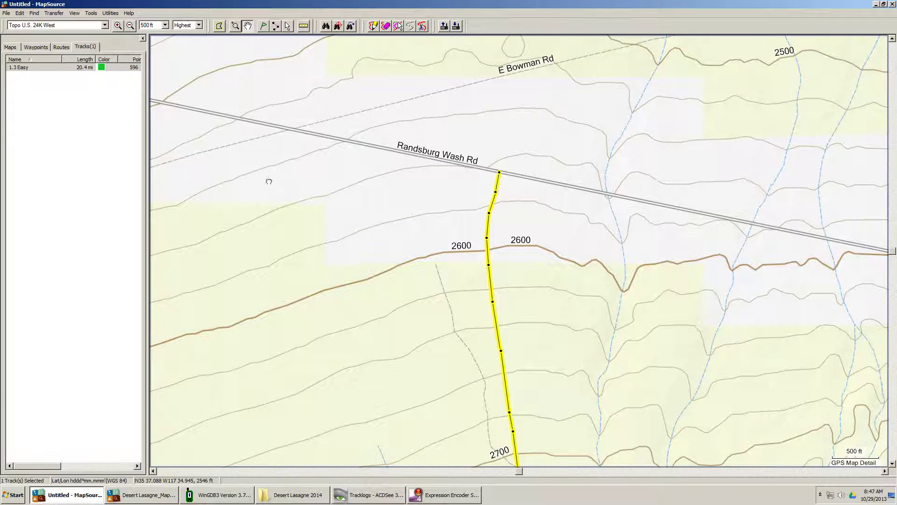
{"action": "left_click_drag", "start_coordinate": [268, 182], "coordinate": [344, 183]}
{"action": "left_click", "coordinate": [165, 25]}
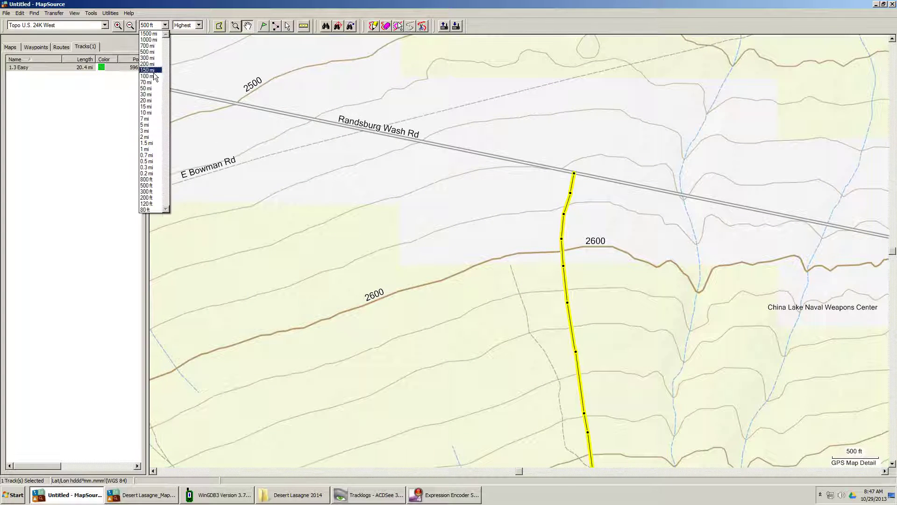
{"action": "left_click", "coordinate": [152, 132]}
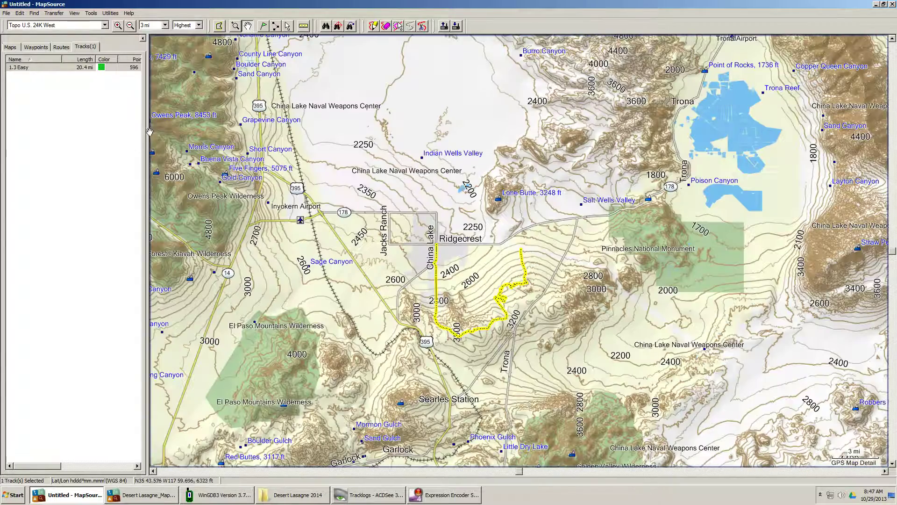
{"action": "left_click", "coordinate": [235, 26]}
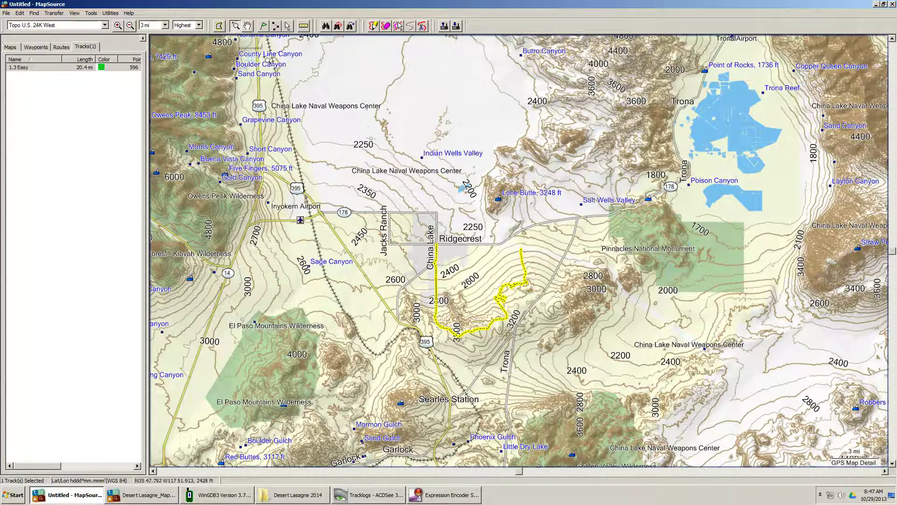
{"action": "left_click_drag", "start_coordinate": [410, 354], "coordinate": [567, 229]}
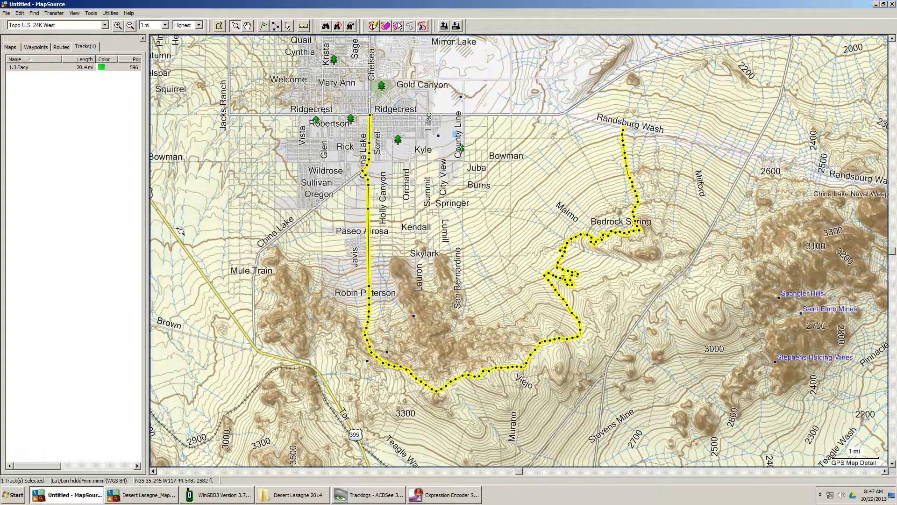
{"action": "left_click", "coordinate": [87, 209]}
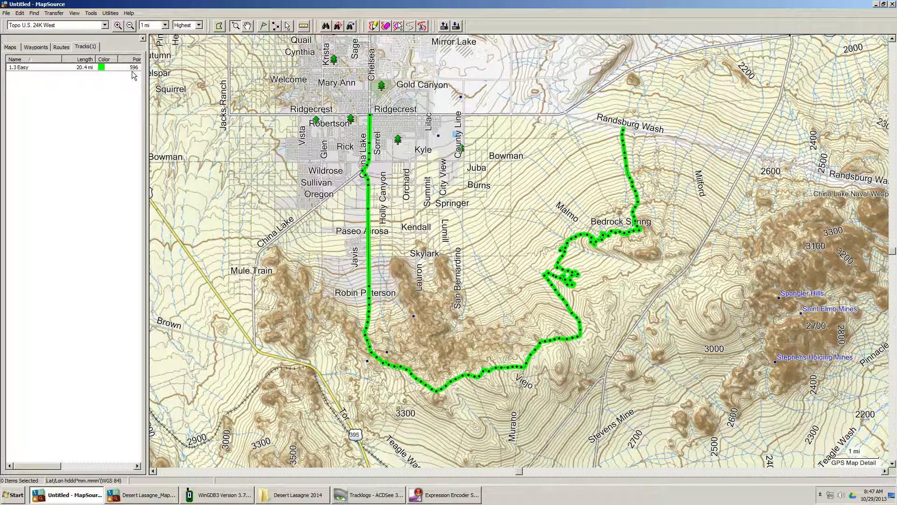
- Filter the entire 1.3 Easy track to a maximum of 500 points and accept the changed track properties
{"action": "double_click", "coordinate": [85, 67]}
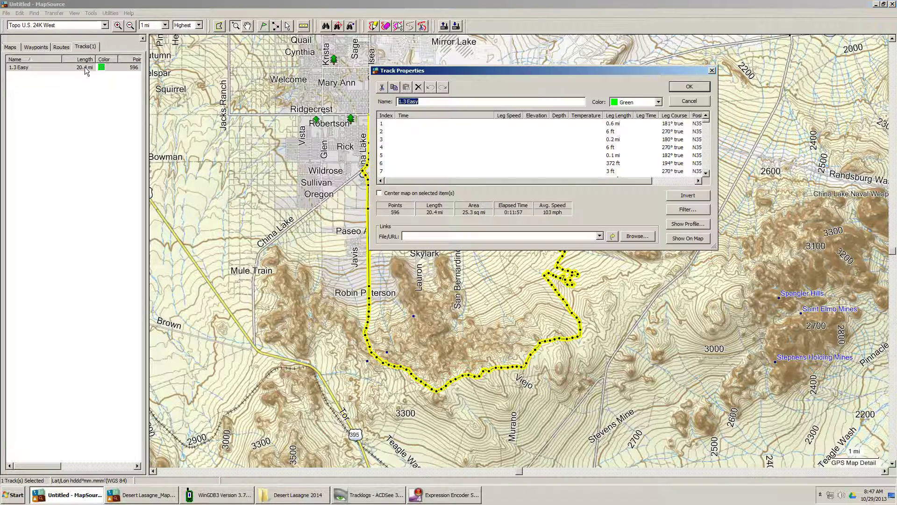
{"action": "left_click", "coordinate": [699, 209]}
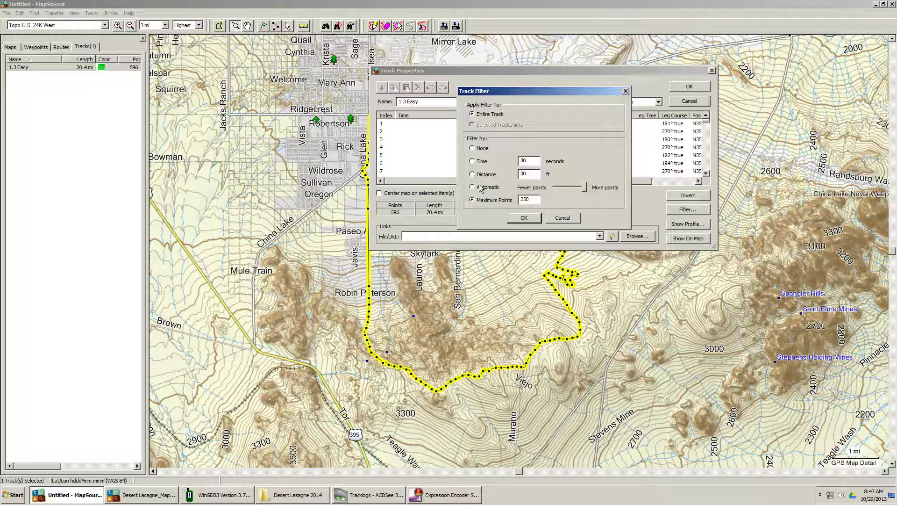
{"action": "double_click", "coordinate": [534, 200]}
{"action": "type", "text": "500"}
{"action": "left_click", "coordinate": [523, 220]}
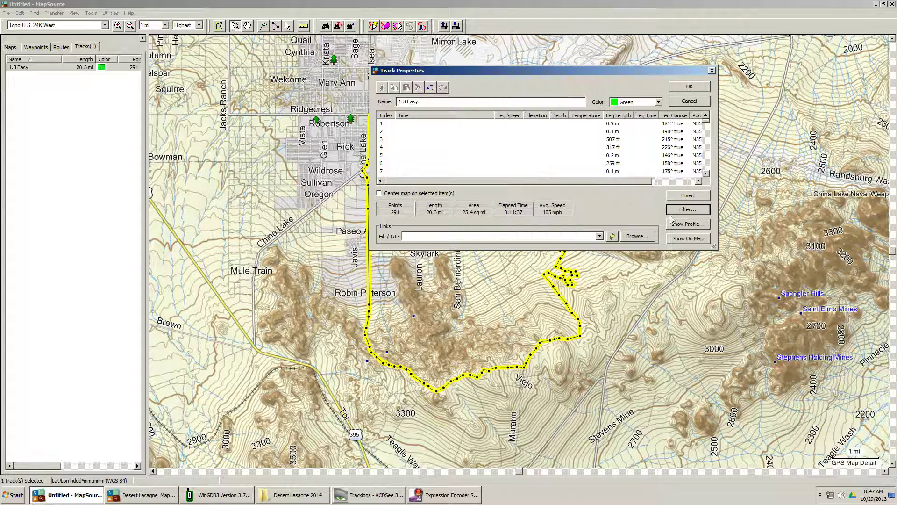
{"action": "left_click", "coordinate": [687, 211]}
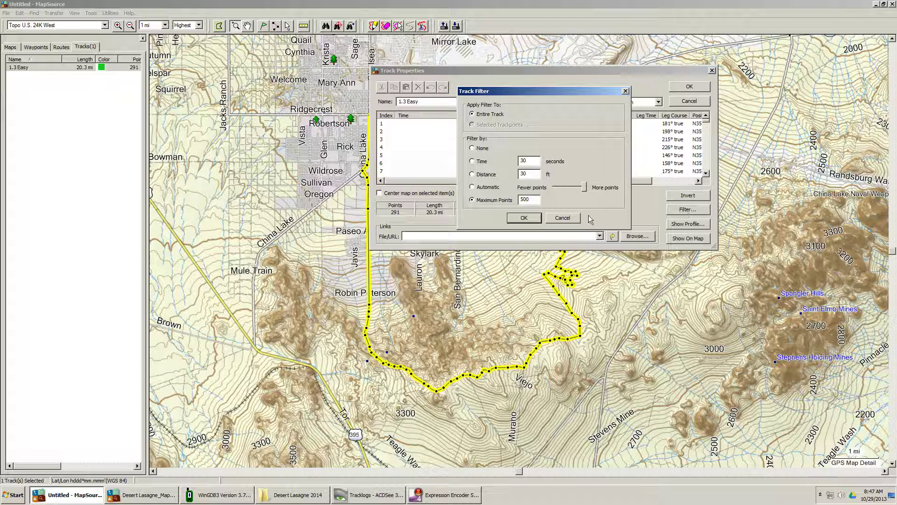
{"action": "left_click", "coordinate": [525, 221]}
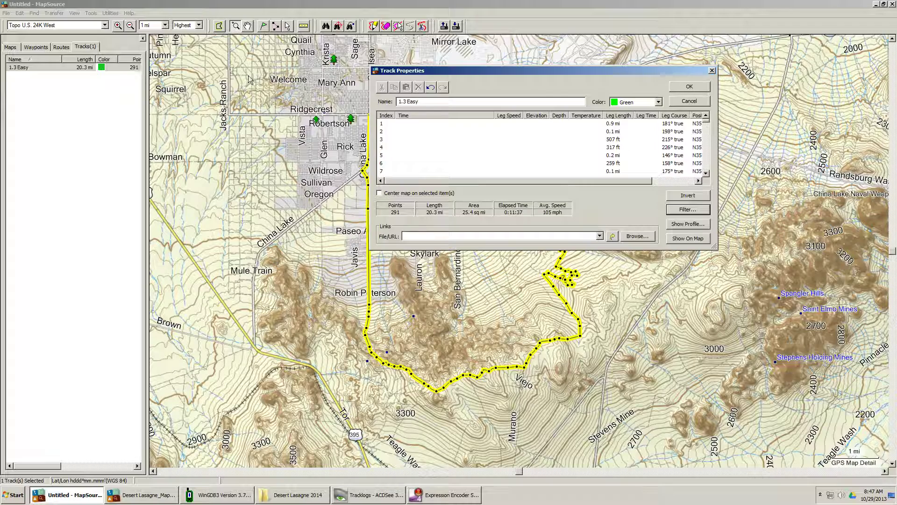
{"action": "left_click", "coordinate": [678, 89]}
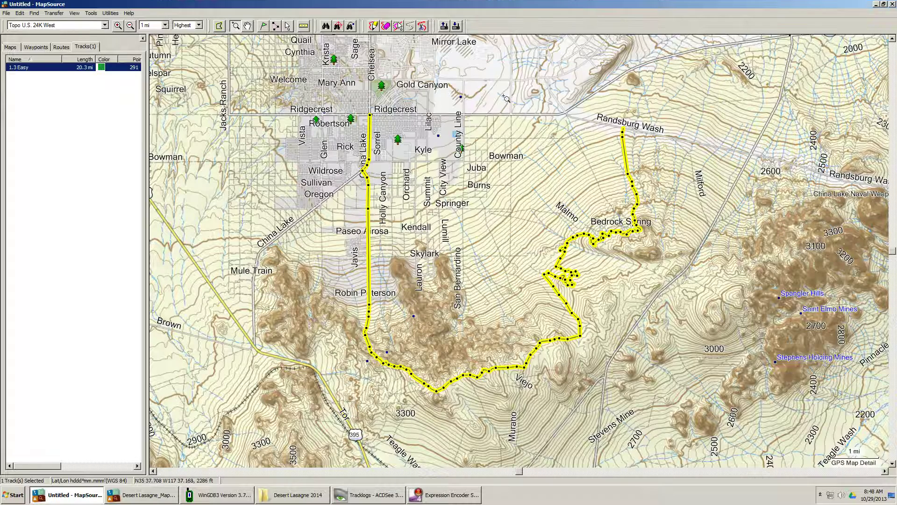
{"action": "left_click", "coordinate": [39, 189]}
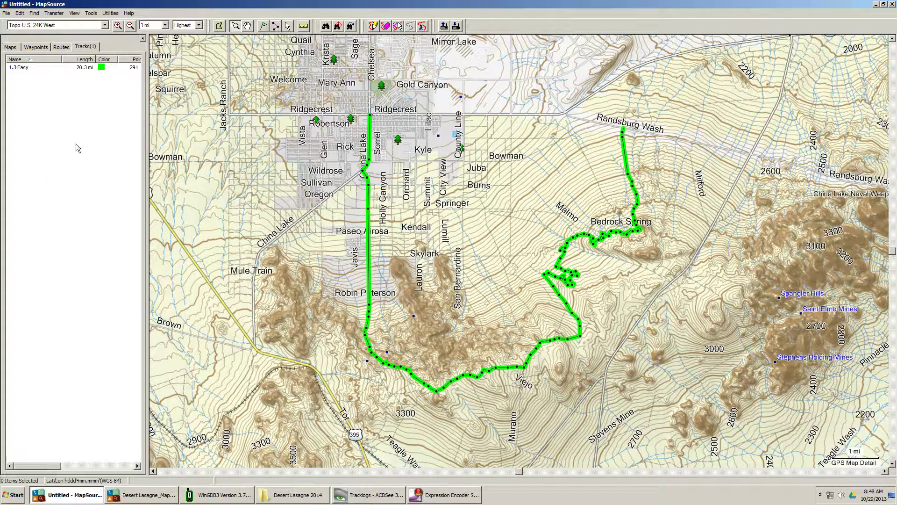